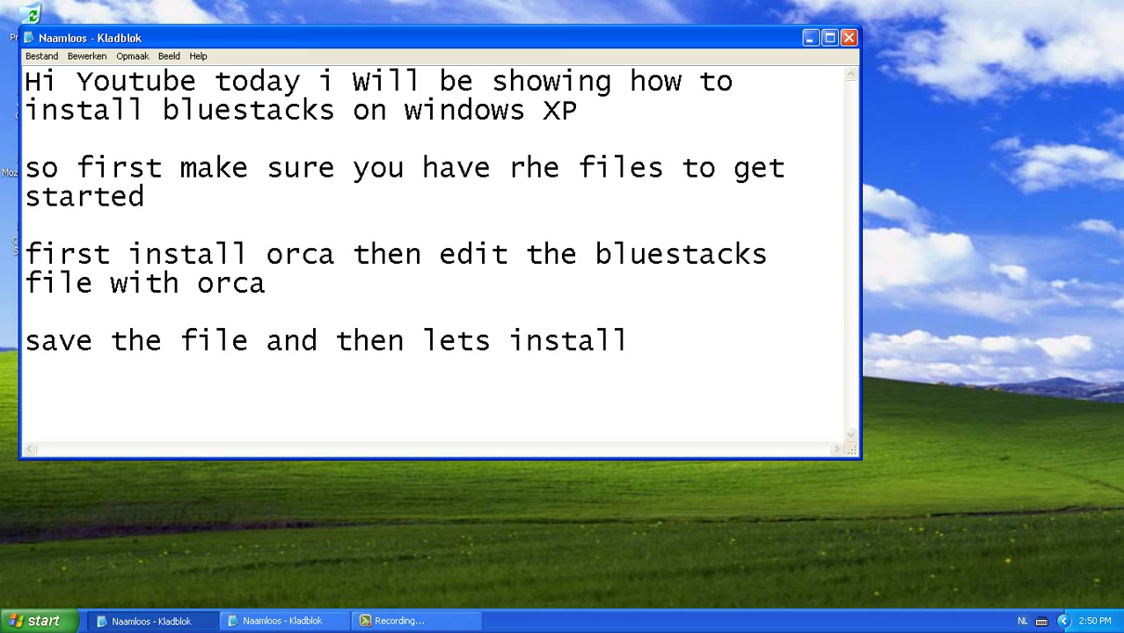
pyautogui.click(810, 38)
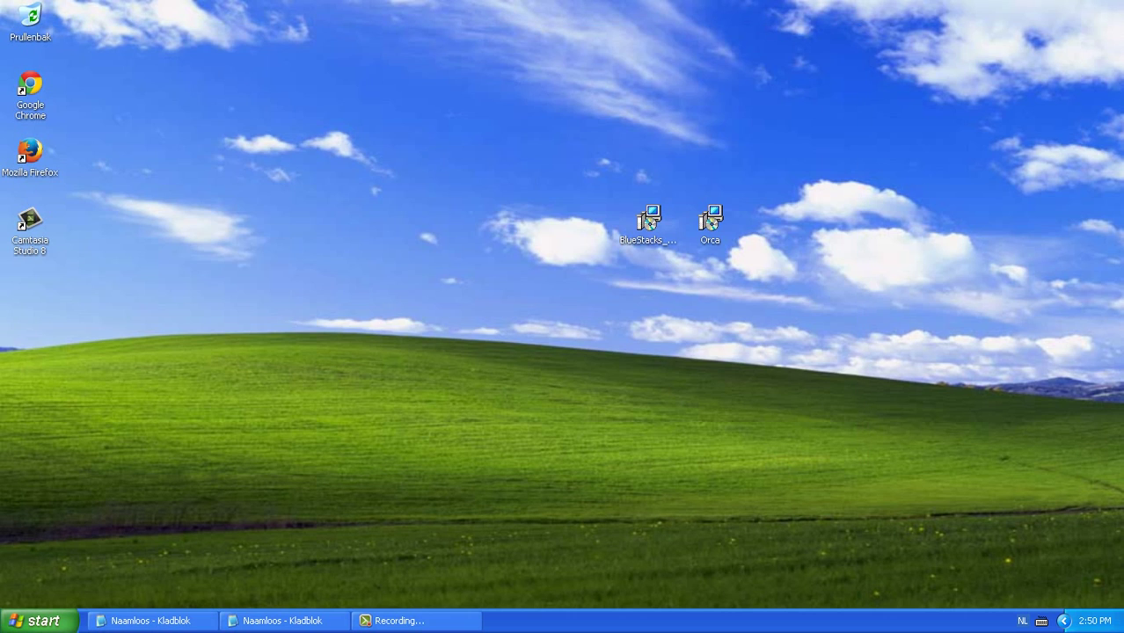
pyautogui.click(416, 620)
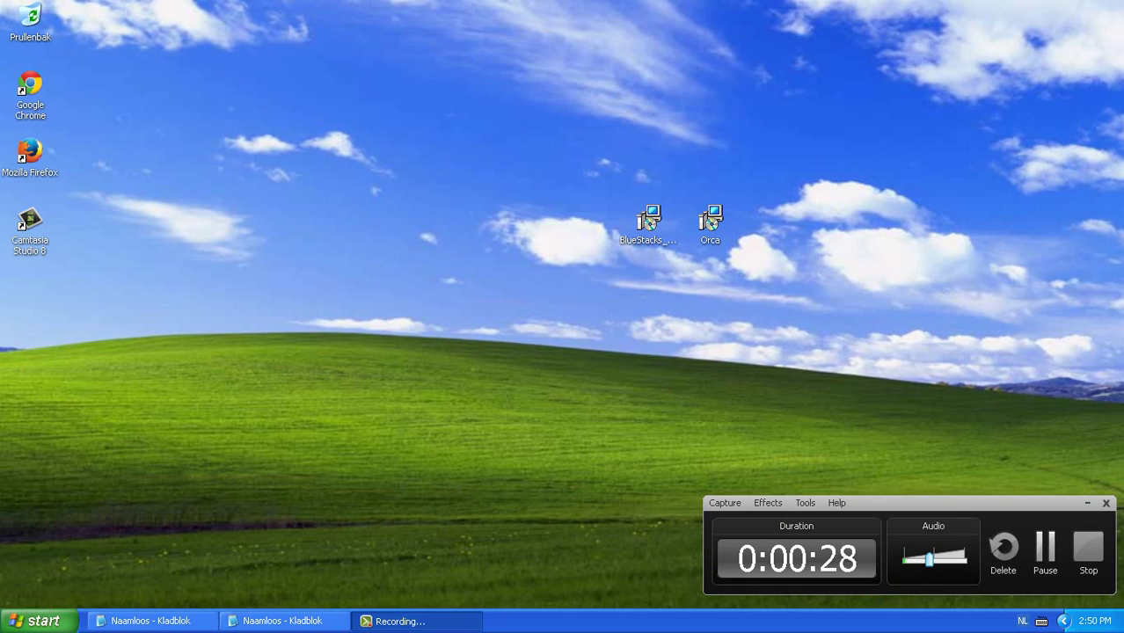
pyautogui.click(1044, 547)
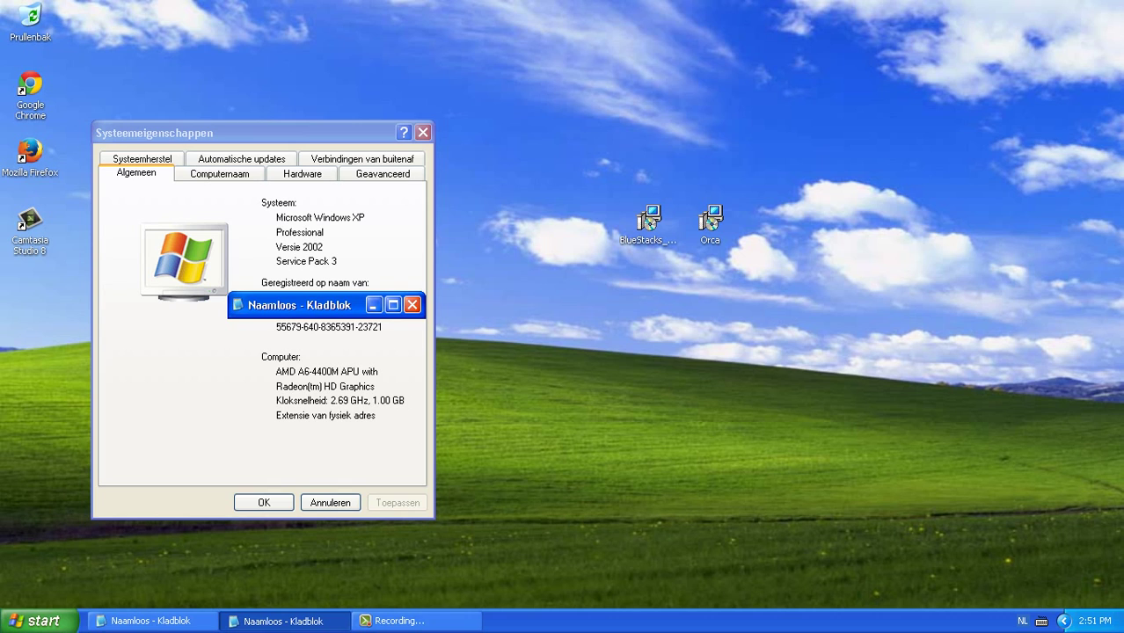
pyautogui.click(416, 621)
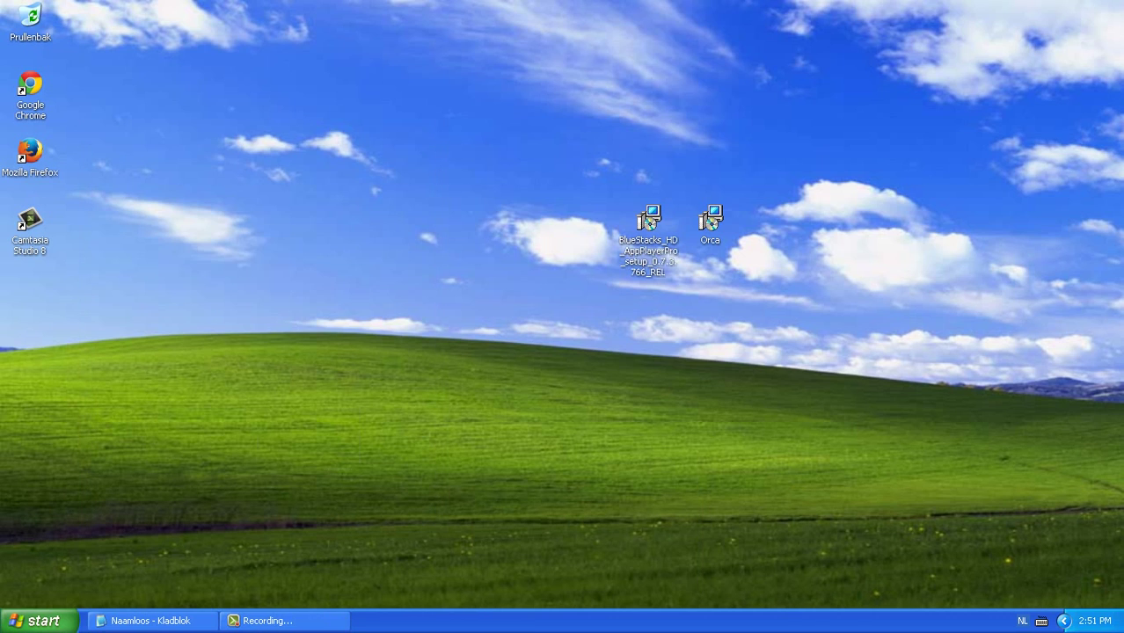
pyautogui.click(151, 621)
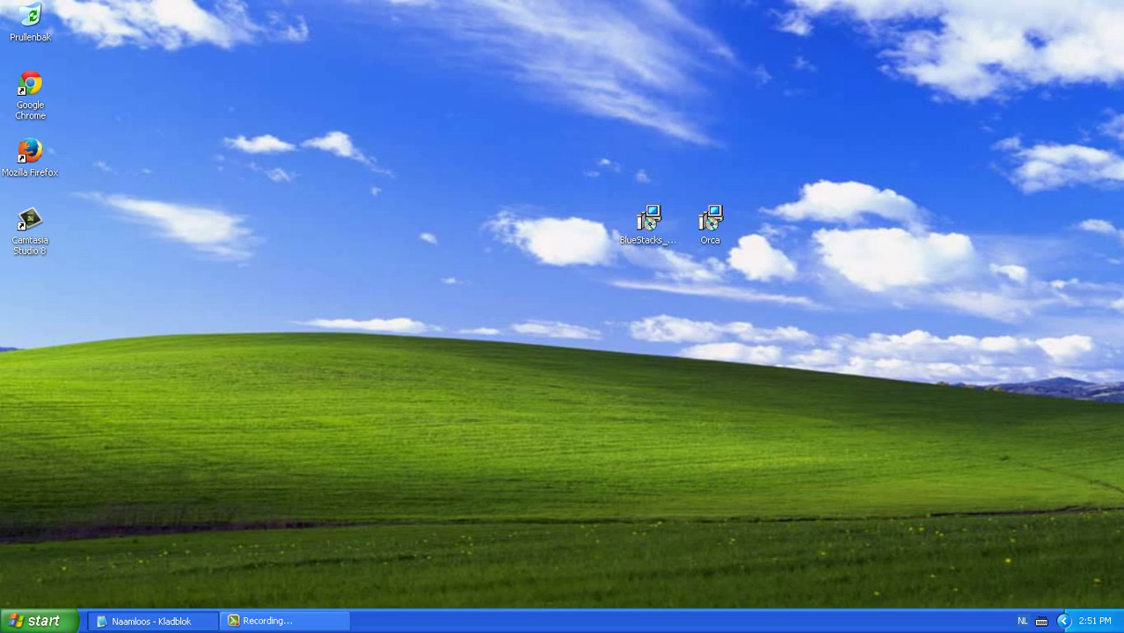
pyautogui.click(152, 621)
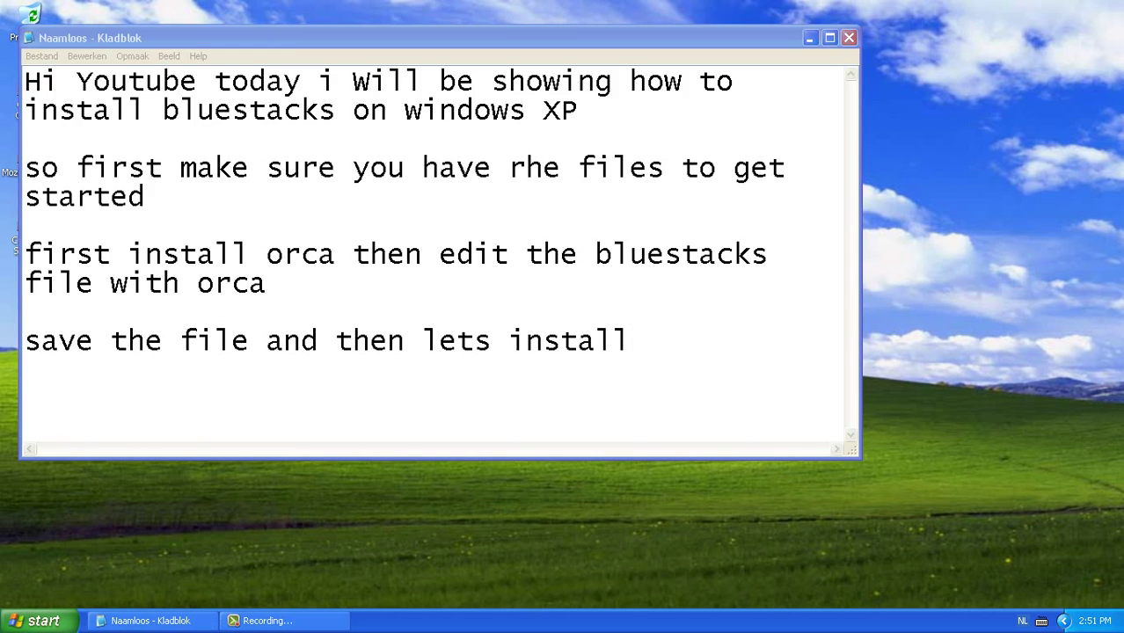
# - Run the Orca installer from the desktop, allow it past the security warning and accept its license agreement
pyautogui.doubleClick(710, 225)
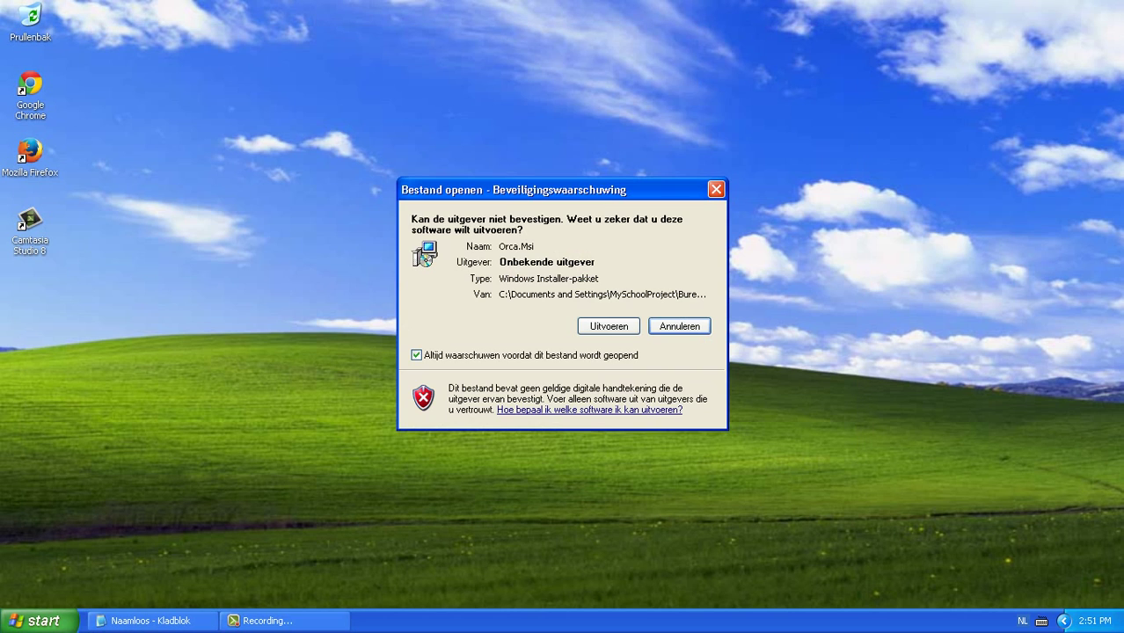
pyautogui.click(608, 326)
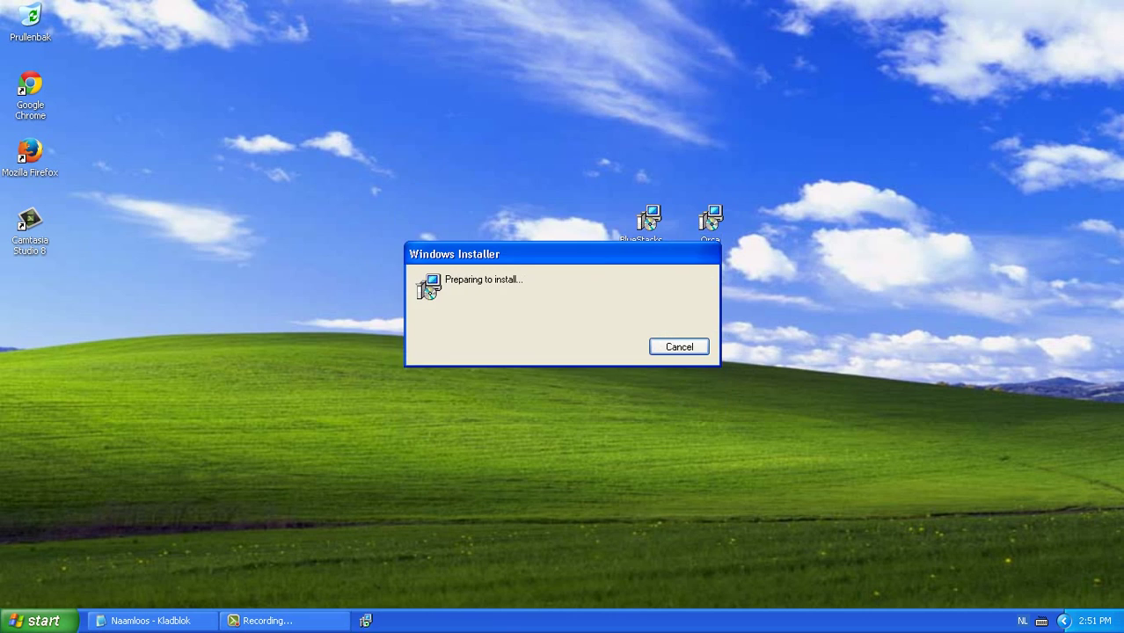
pyautogui.press('Return')
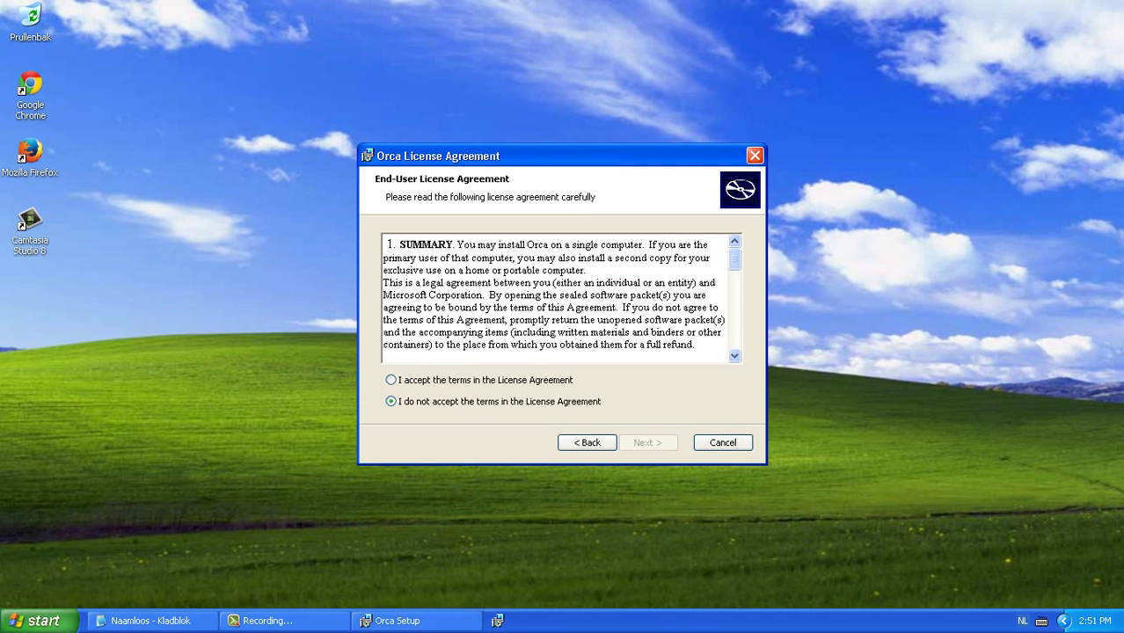
pyautogui.hotkey('alt', 'a')
pyautogui.hotkey('alt', 'n')
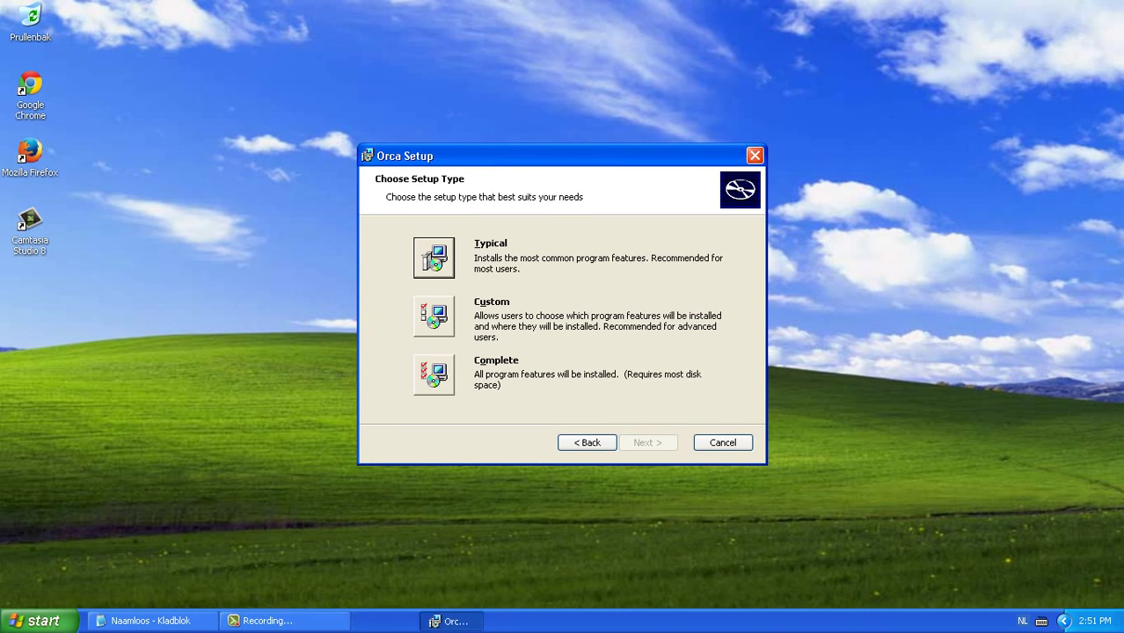
# - Install Orca with the Typical setup type and finish the setup wizard
pyautogui.hotkey('alt', 't')
pyautogui.hotkey('alt', 'i')
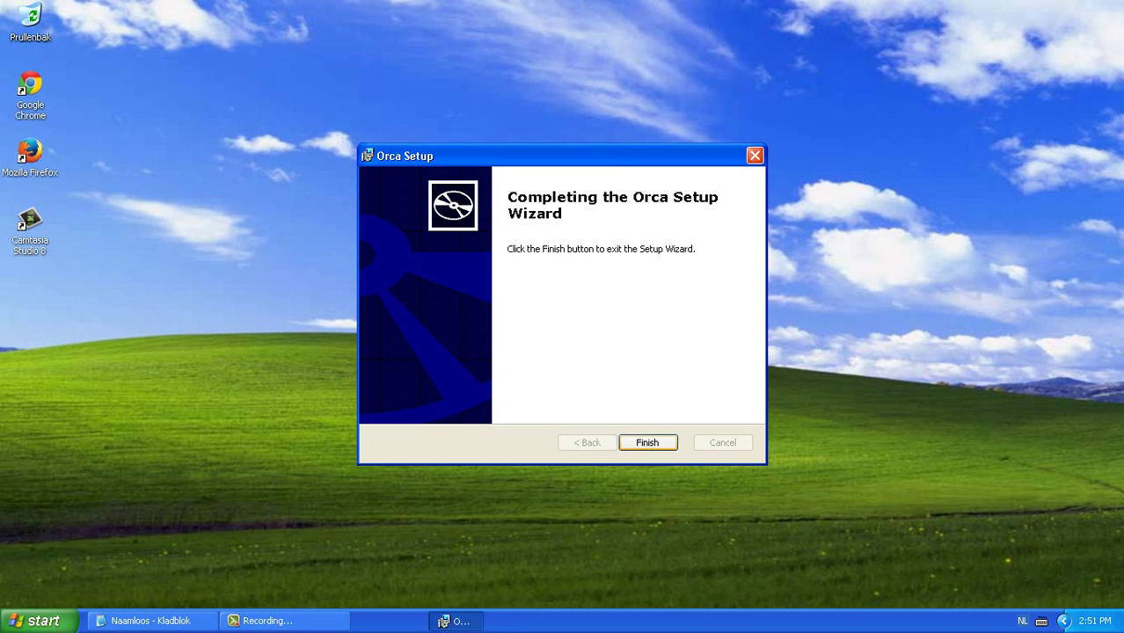
pyautogui.press('Return')
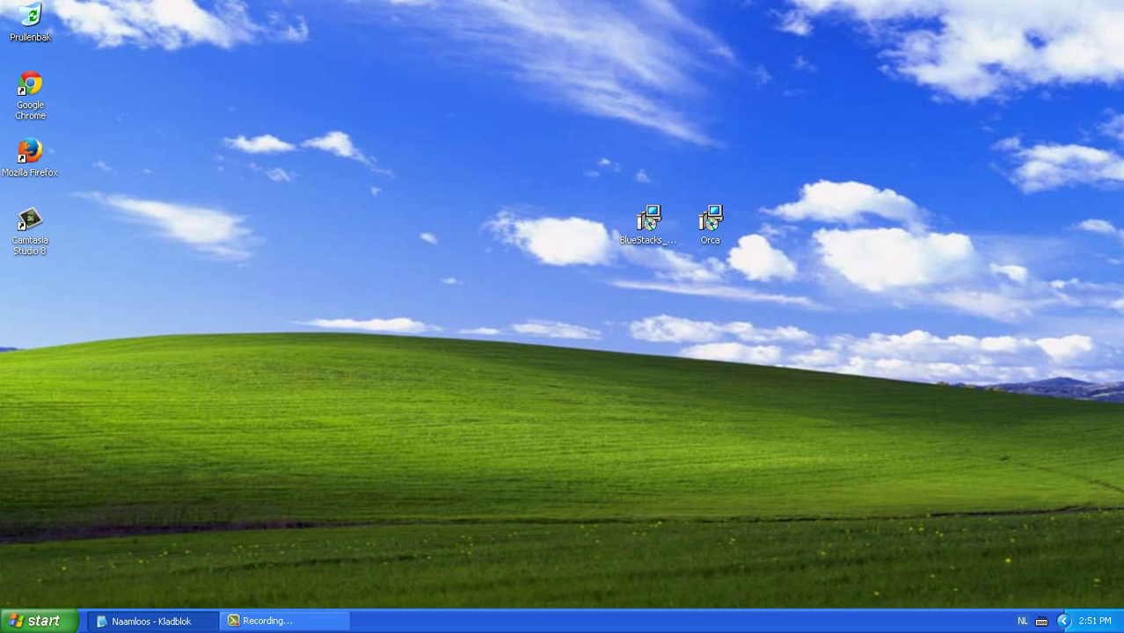
# - Move the BlueStacks installer package to a clear spot on the desktop and open it for editing with Orca
pyautogui.moveTo(649, 218); pyautogui.dragTo(464, 286)
pyautogui.rightClick(463, 319)
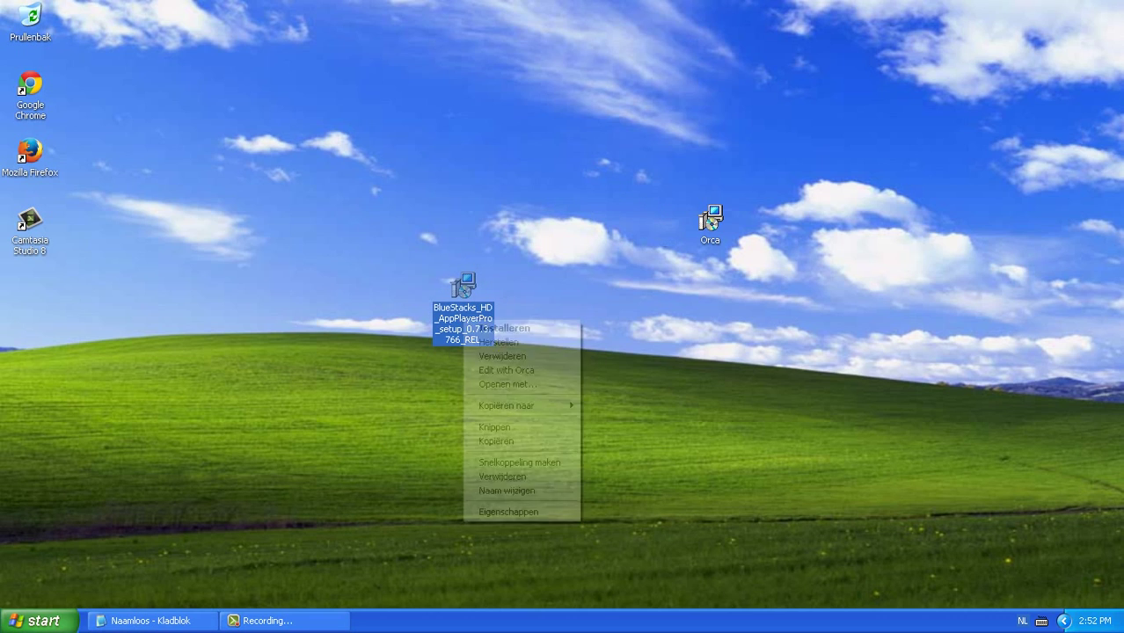
pyautogui.click(507, 370)
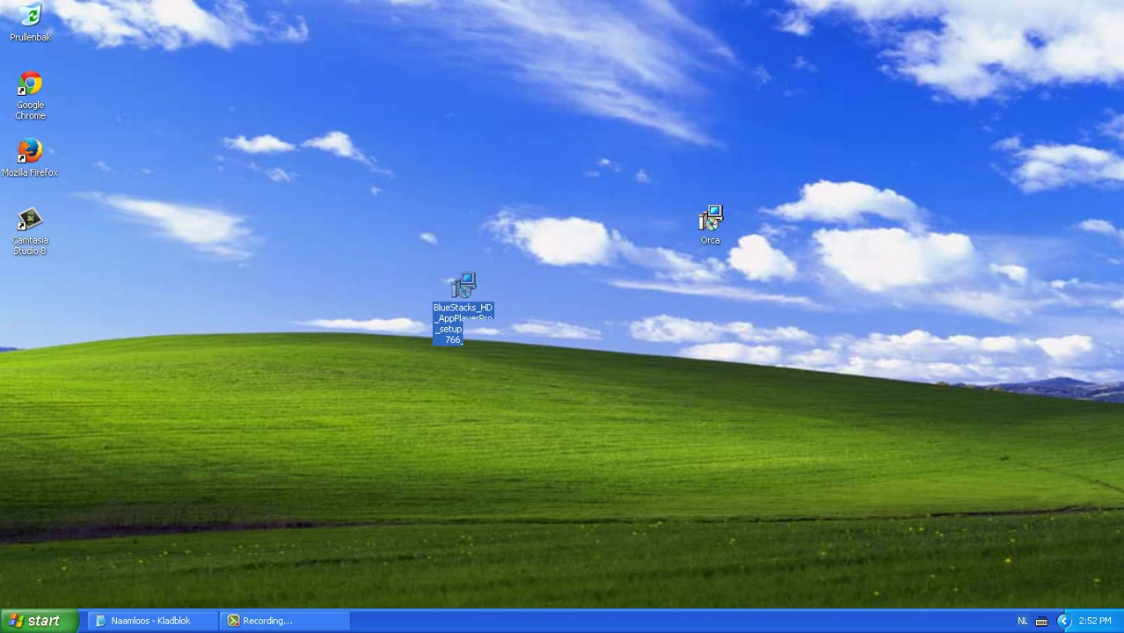
pyautogui.press('Return')
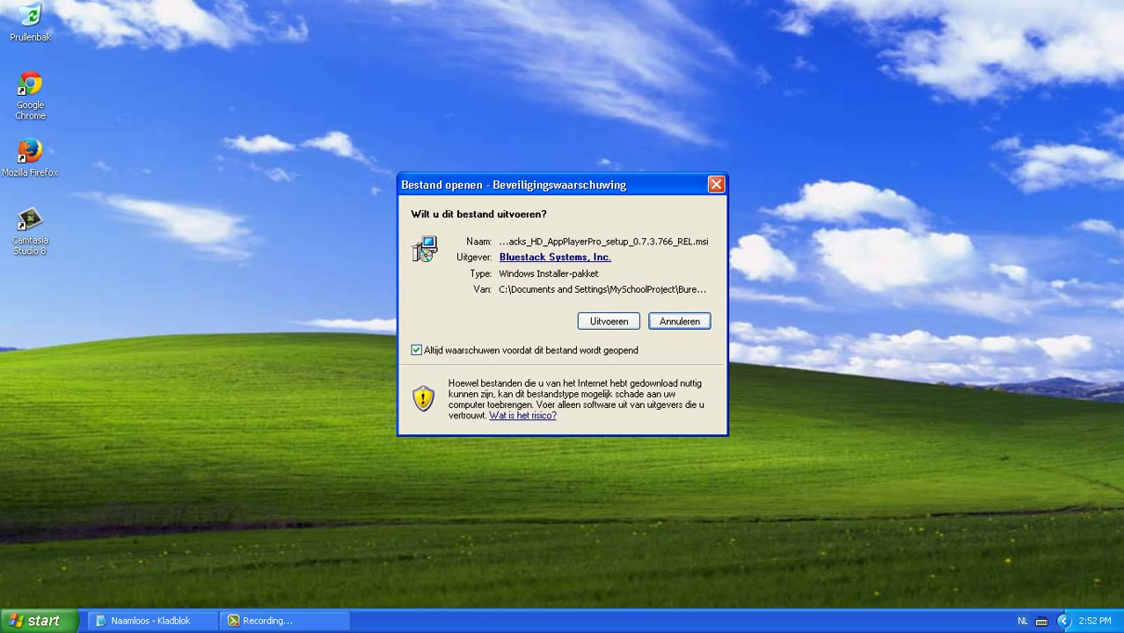
pyautogui.click(608, 321)
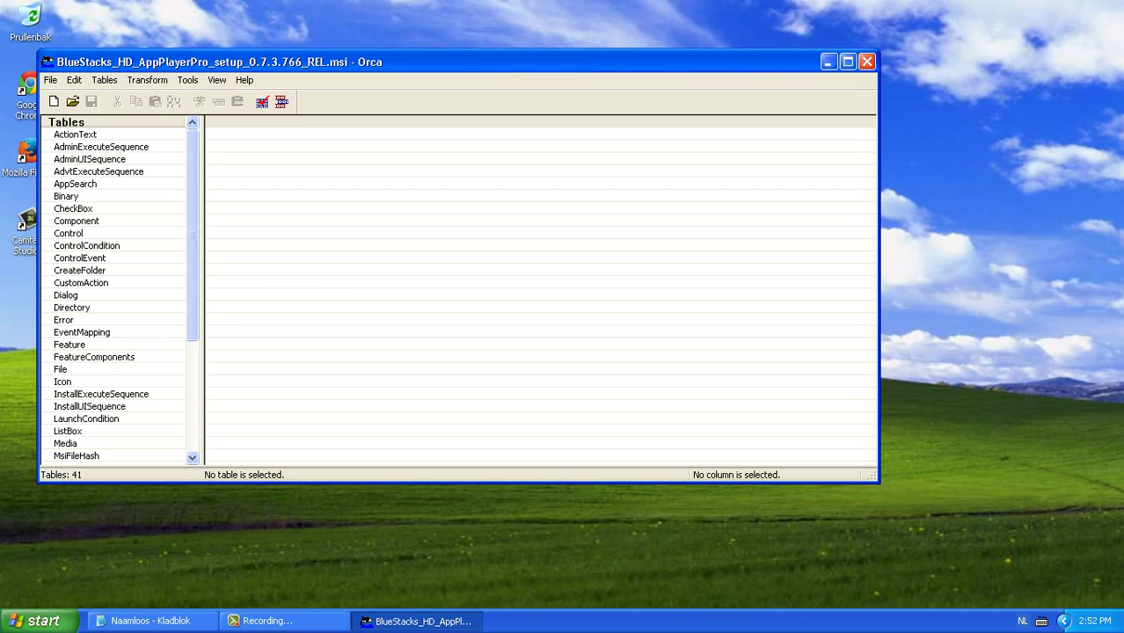
# - Drop the row requiring Windows XP SP3 from the LaunchCondition table of the BlueStacks package
pyautogui.click(86, 419)
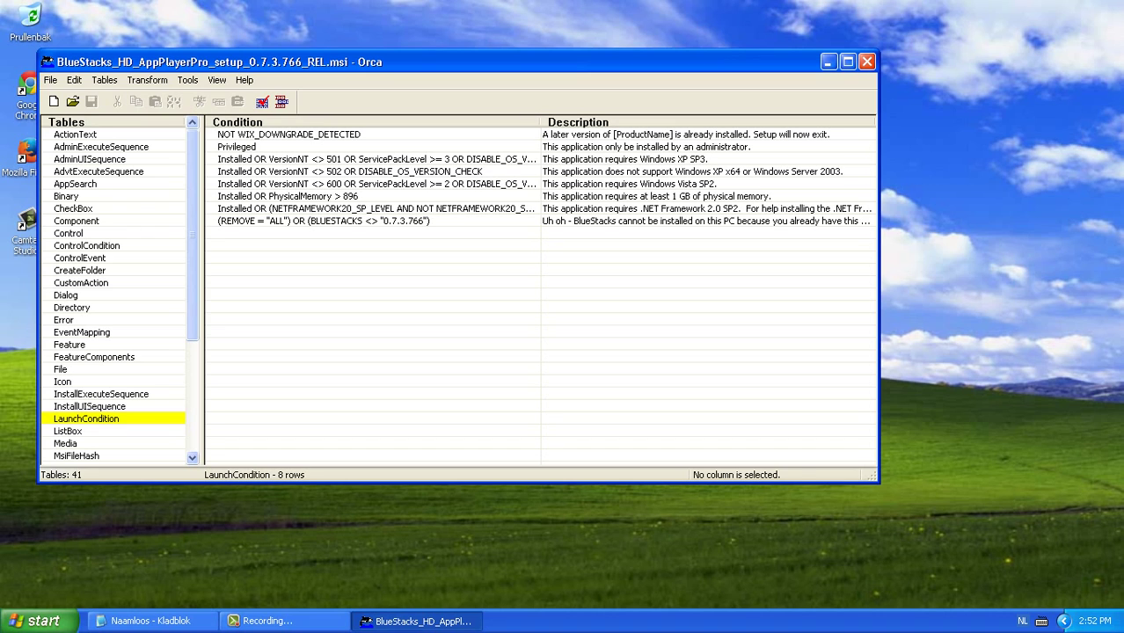
pyautogui.click(377, 159)
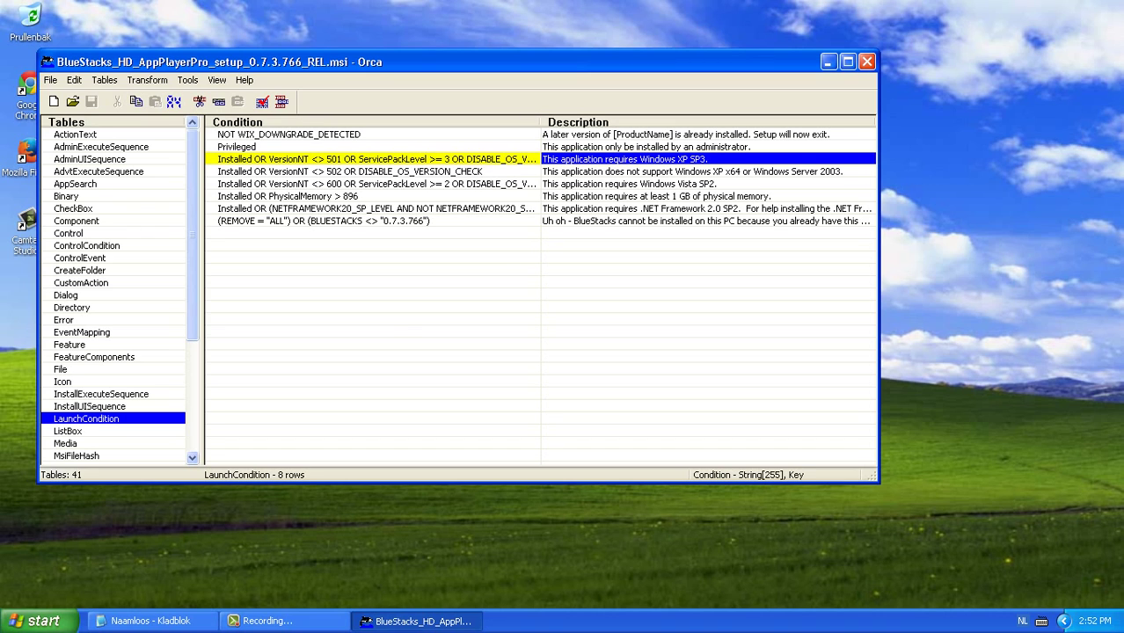
pyautogui.rightClick(354, 158)
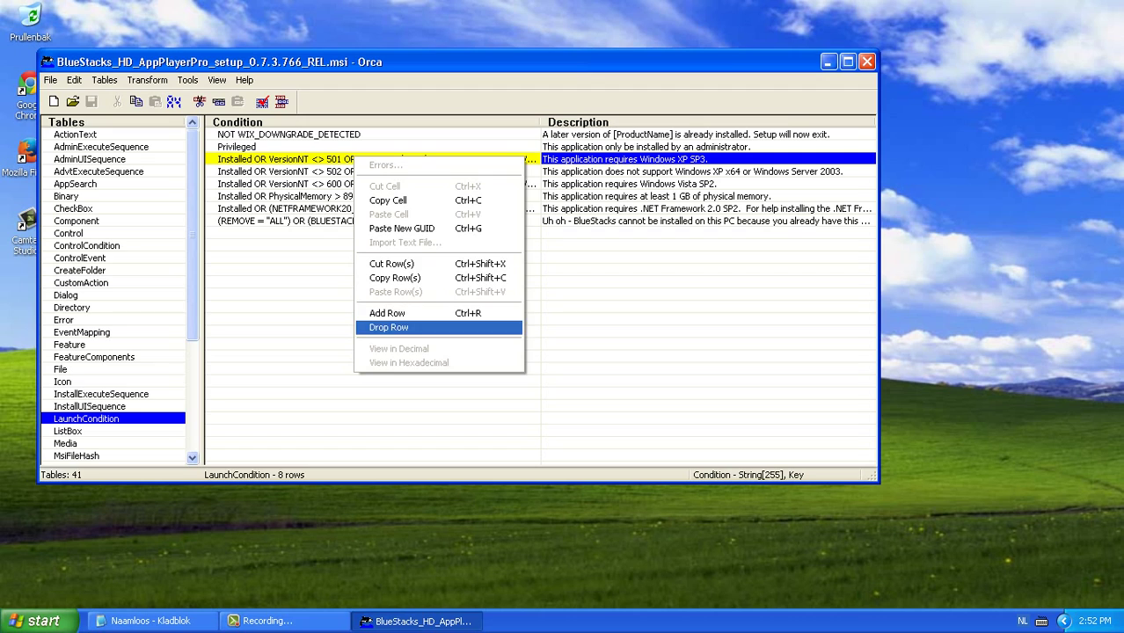
pyautogui.click(389, 327)
pyautogui.click(426, 299)
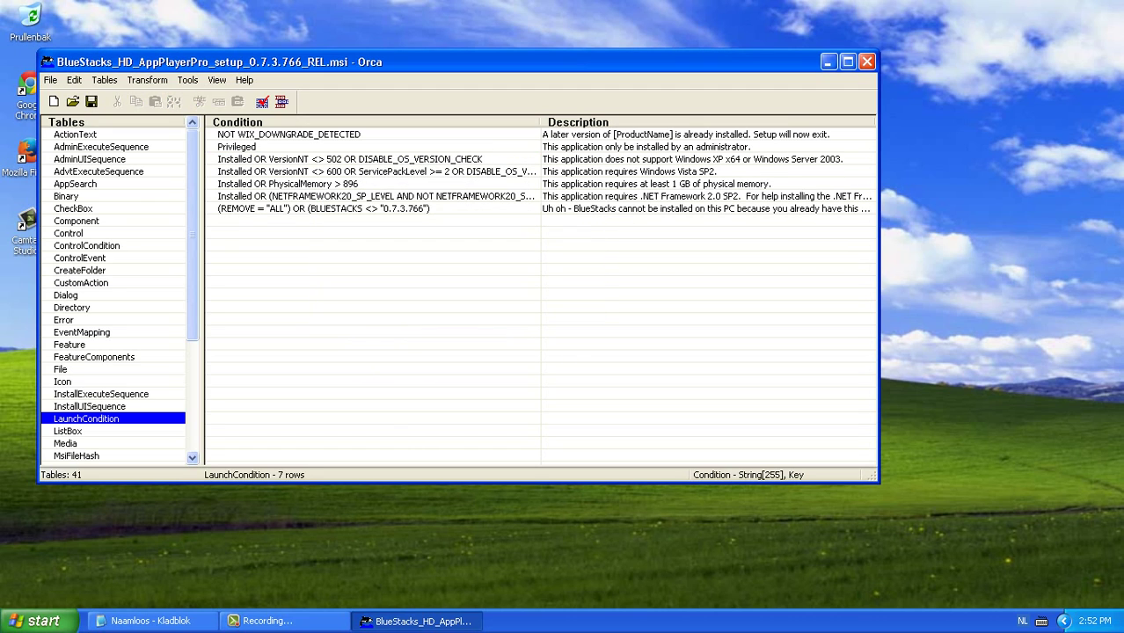
# - Drop the LaunchCondition row that blocks Windows XP x64 and Windows Server 2003
pyautogui.click(369, 160)
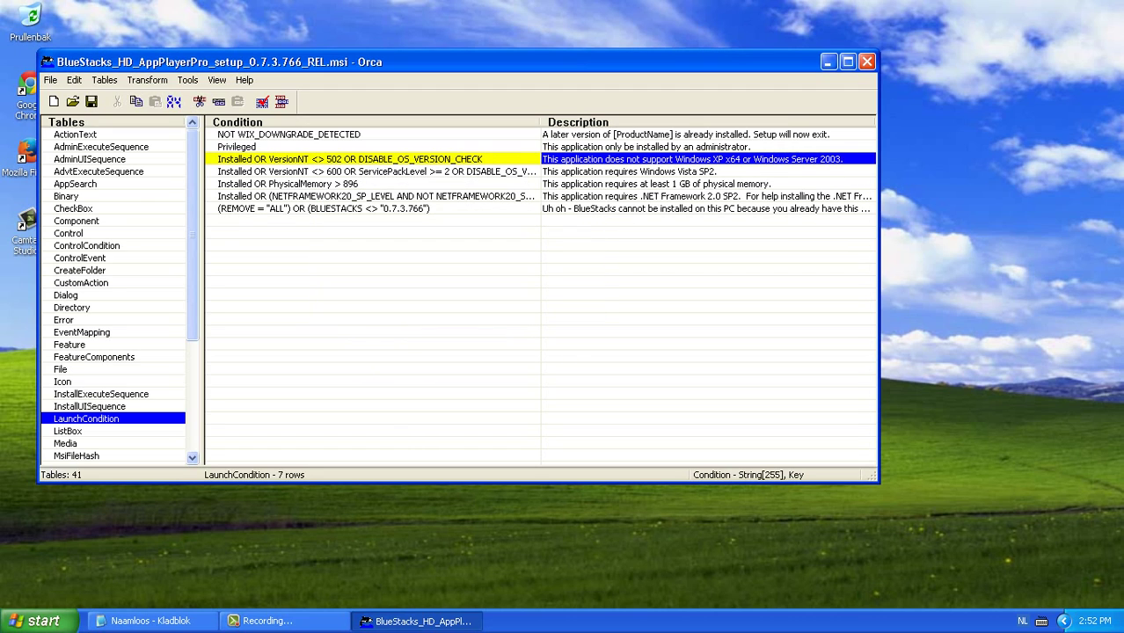
pyautogui.rightClick(375, 159)
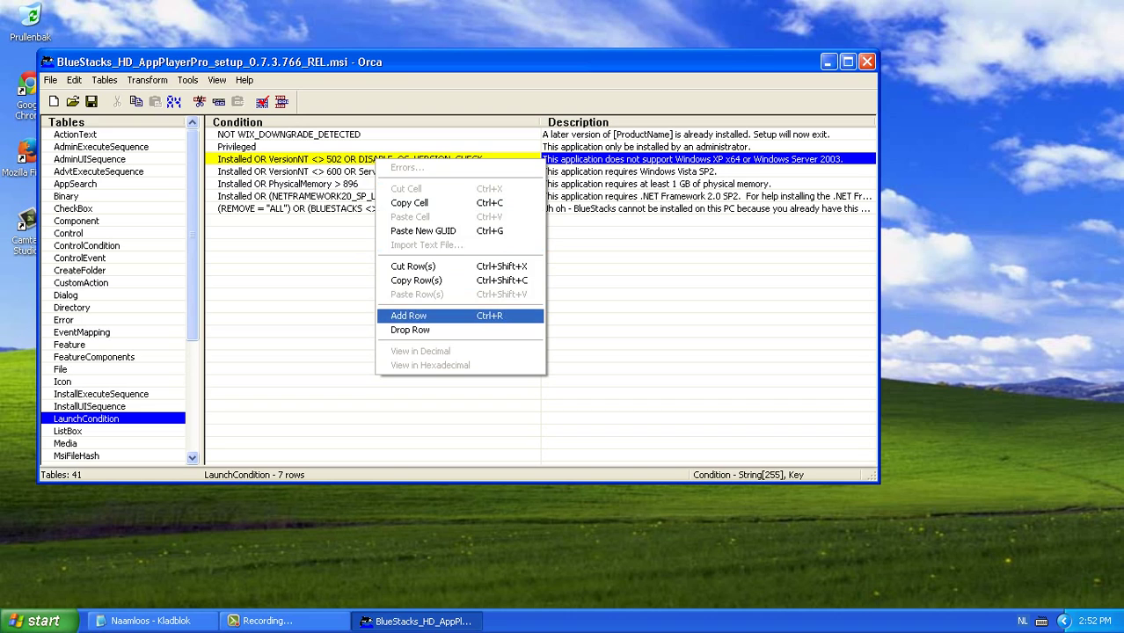
pyautogui.click(410, 329)
pyautogui.click(426, 297)
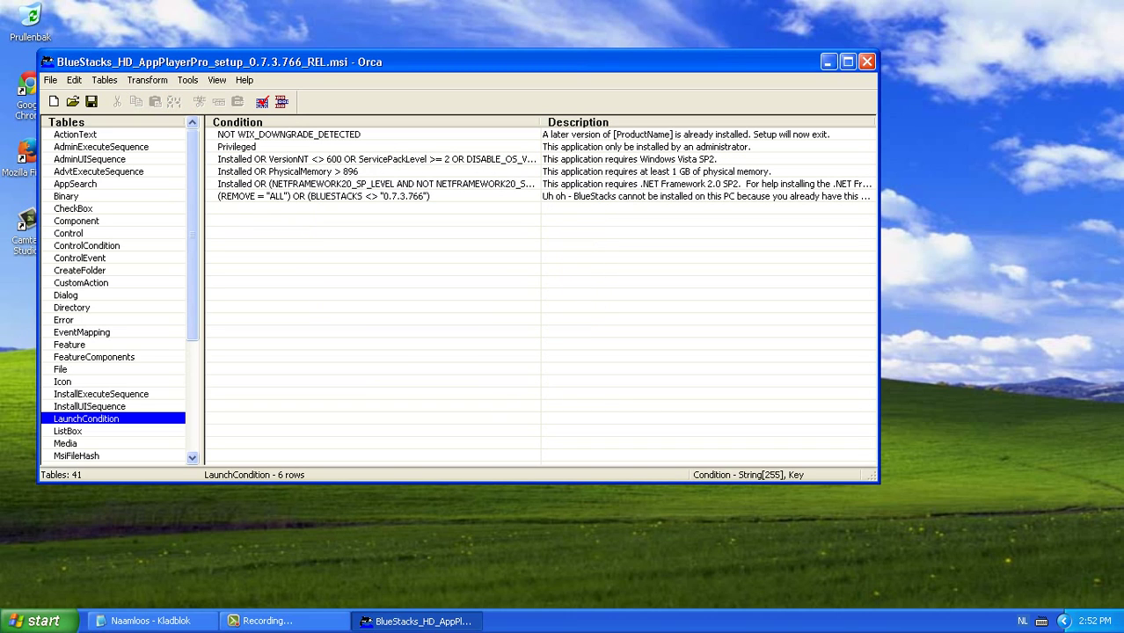
# - Drop the LaunchCondition row requiring at least 1 GB of physical memory (PhysicalMemory > 896)
pyautogui.click(363, 173)
pyautogui.rightClick(363, 173)
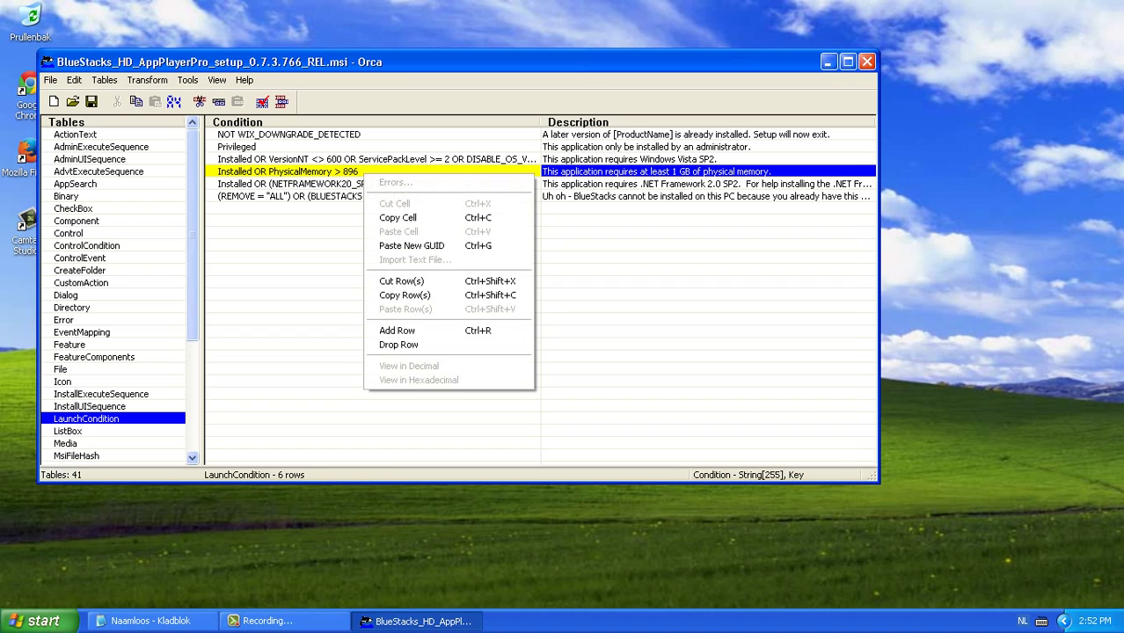
pyautogui.click(398, 345)
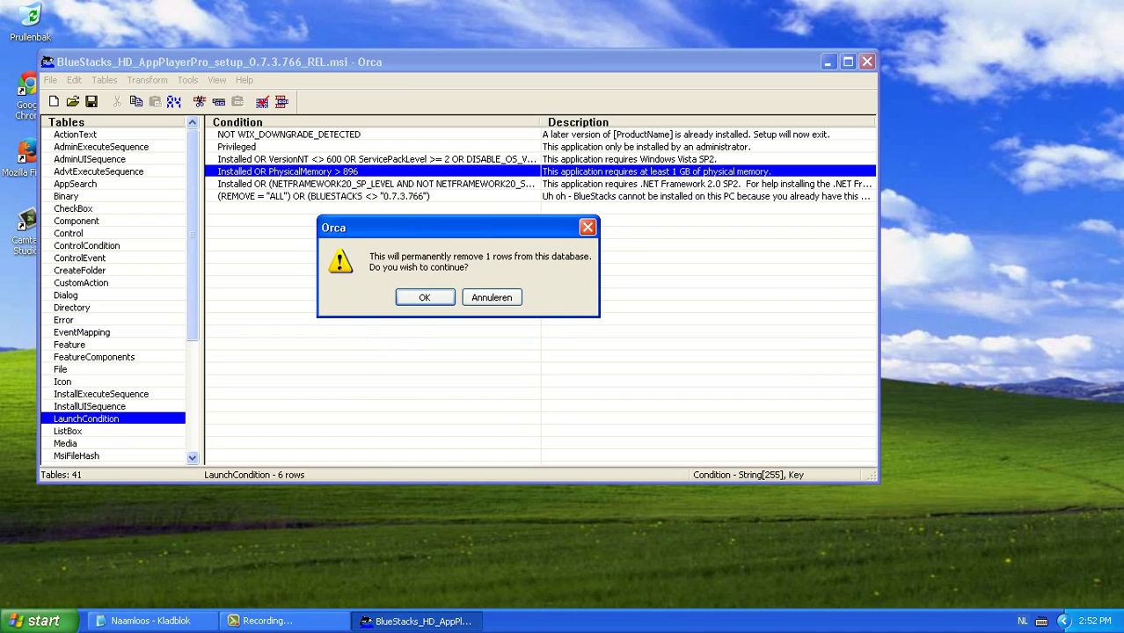
pyautogui.press('Return')
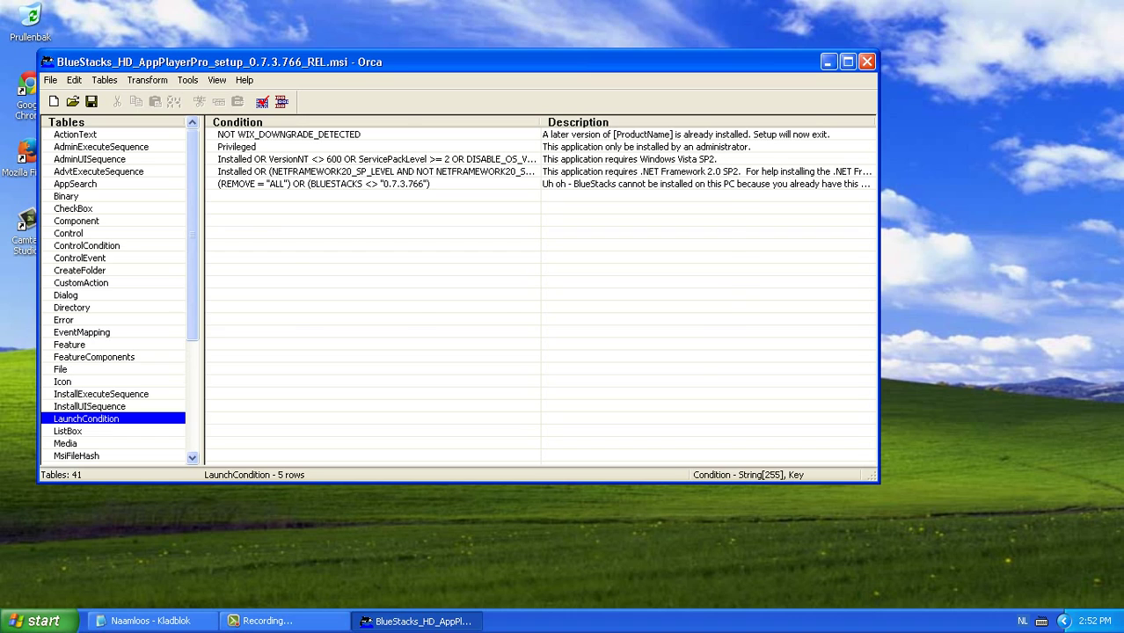
# - Drop the CheckMsiSignature row from the InstallExecuteSequence table
pyautogui.click(89, 406)
pyautogui.click(101, 394)
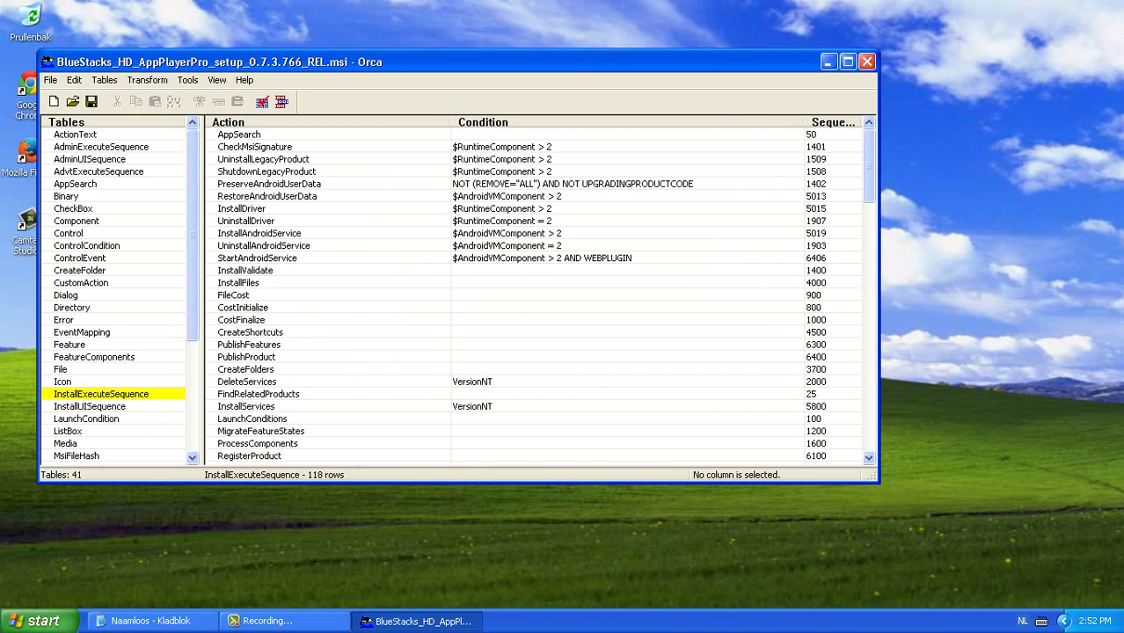
pyautogui.click(254, 147)
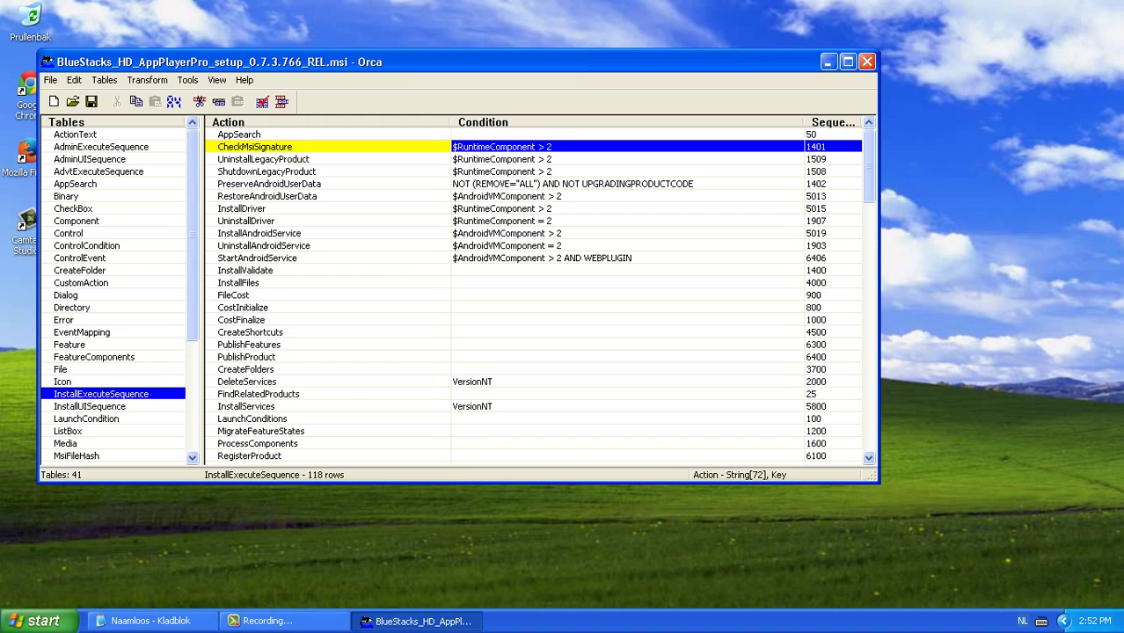
pyautogui.rightClick(280, 147)
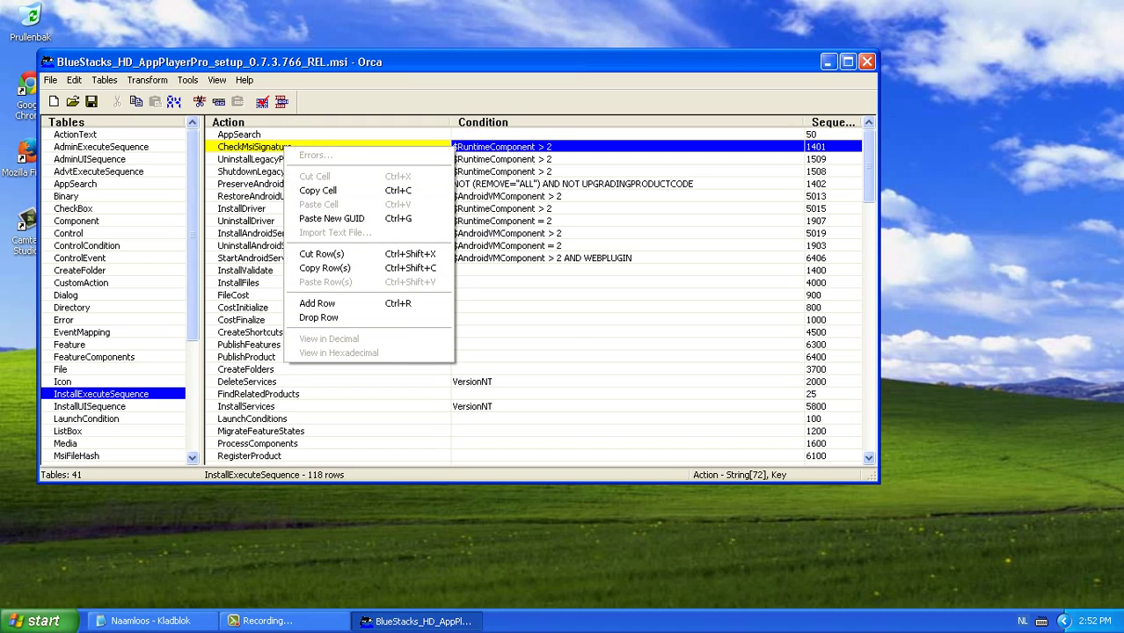
pyautogui.rightClick(484, 147)
pyautogui.click(503, 317)
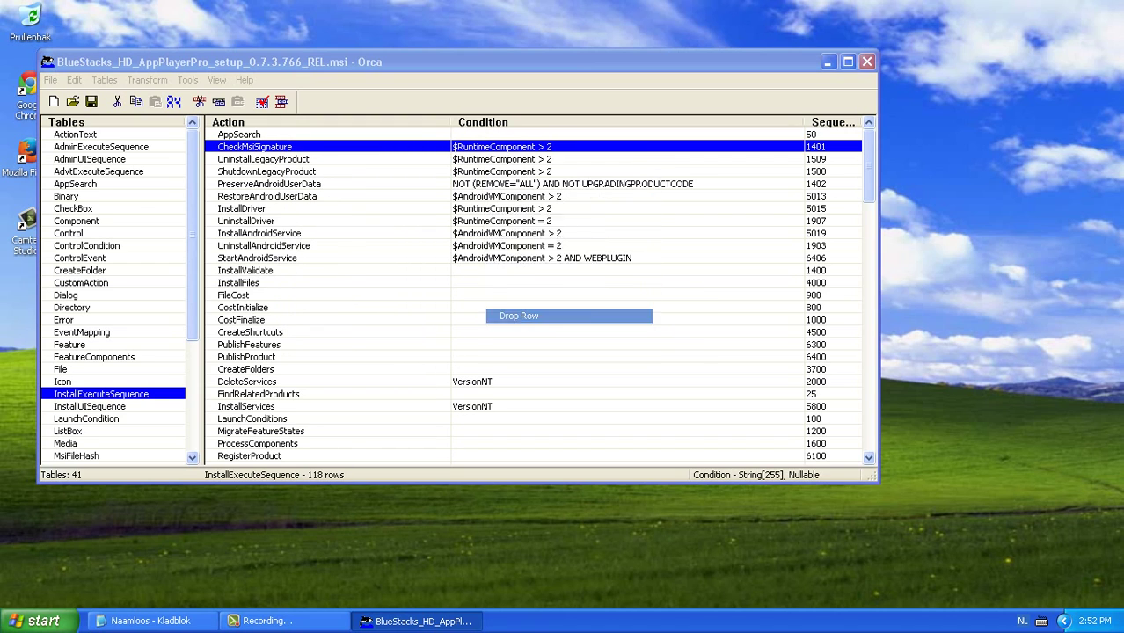
pyautogui.click(425, 297)
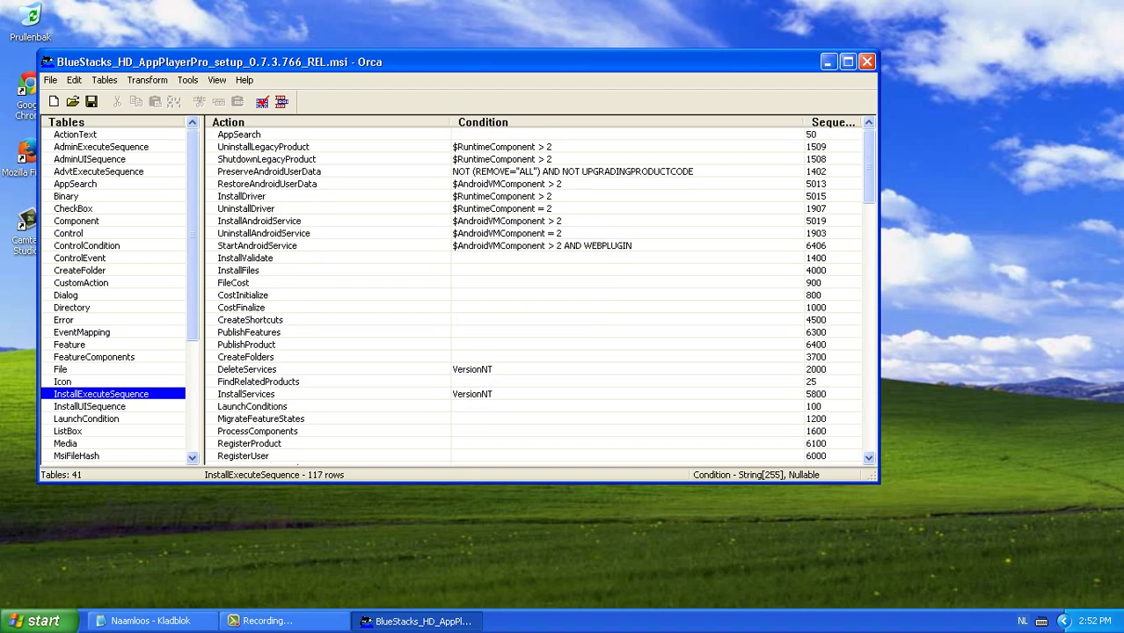
# - Save the edited BlueStacks package and close Orca
pyautogui.click(50, 80)
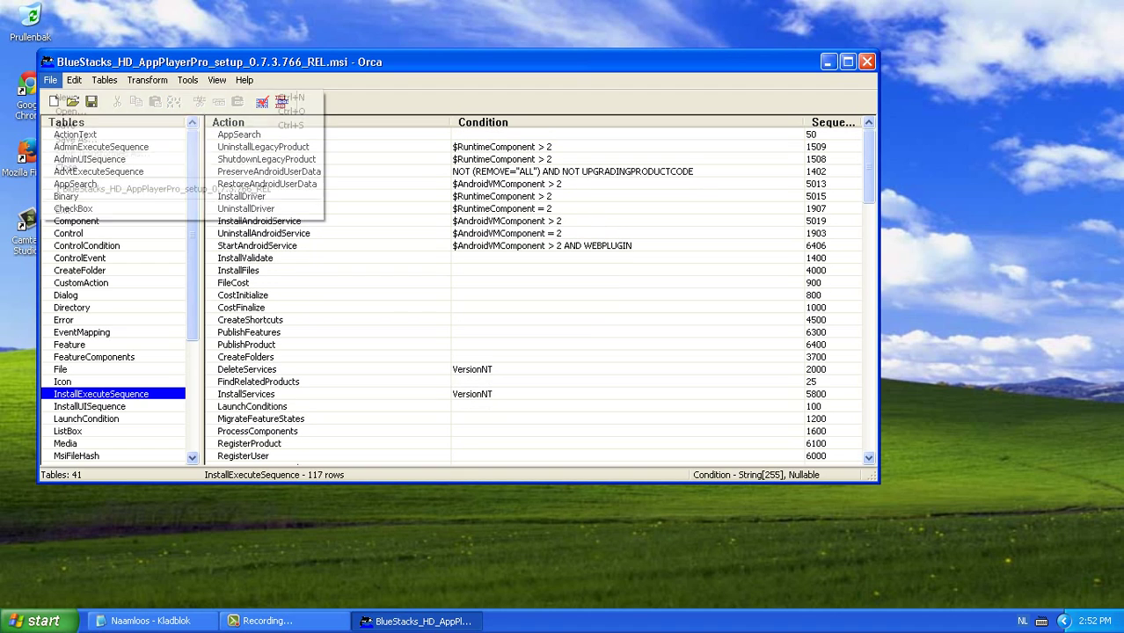
pyautogui.click(65, 125)
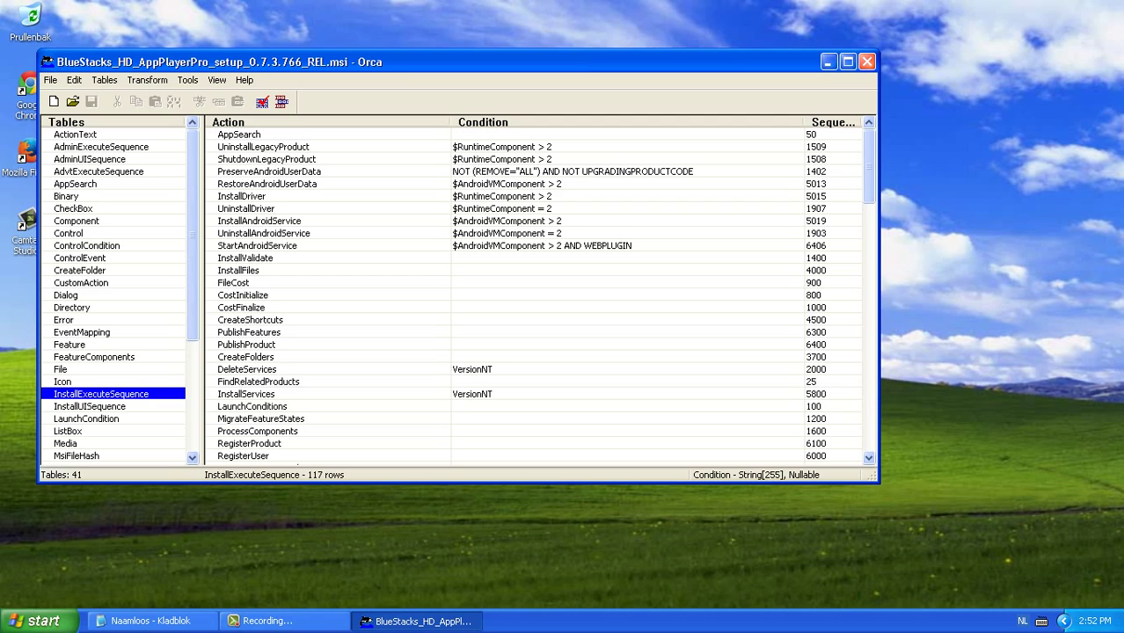
pyautogui.click(866, 61)
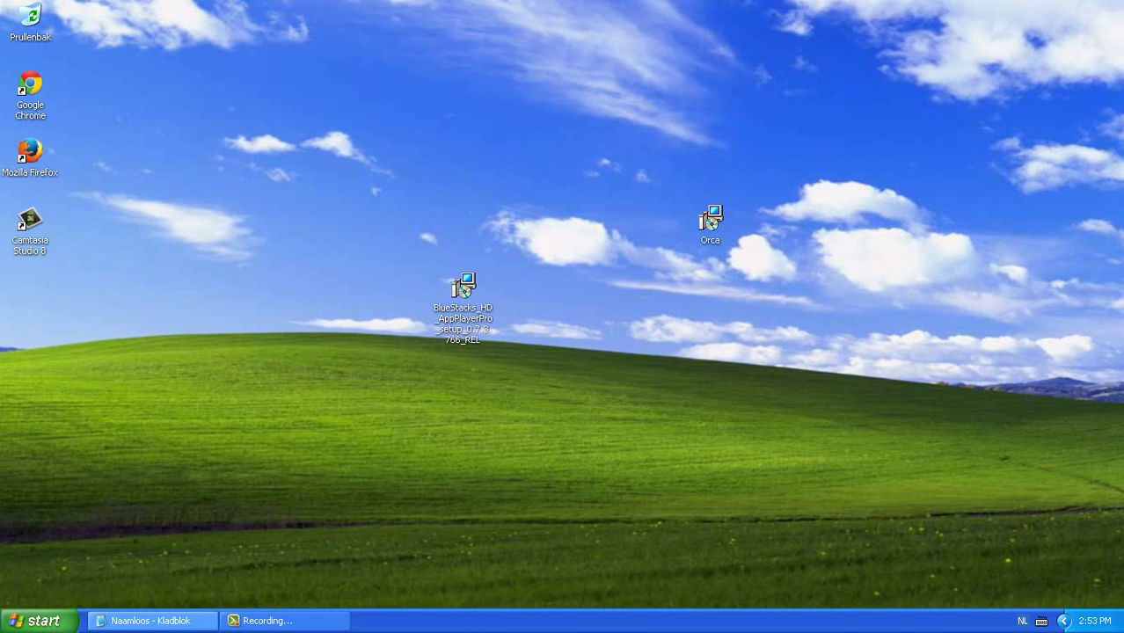
pyautogui.click(151, 621)
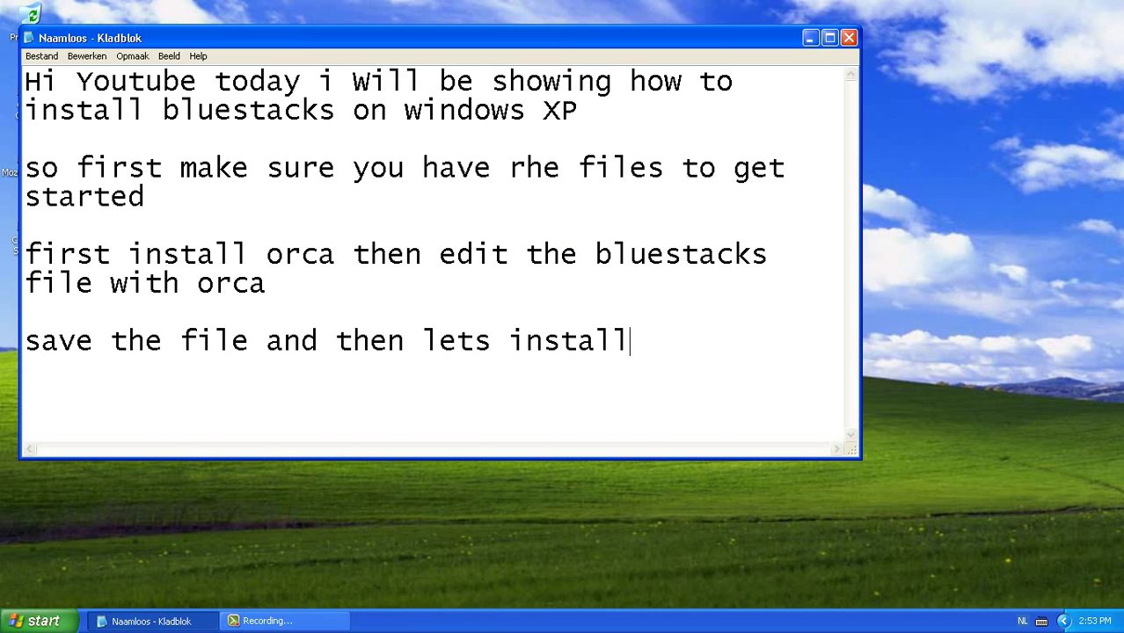
# - Add a new paragraph to the note reading "lets open the edited bluestacks file"
pyautogui.press('Return')
pyautogui.press('Return')
pyautogui.write('lets open')
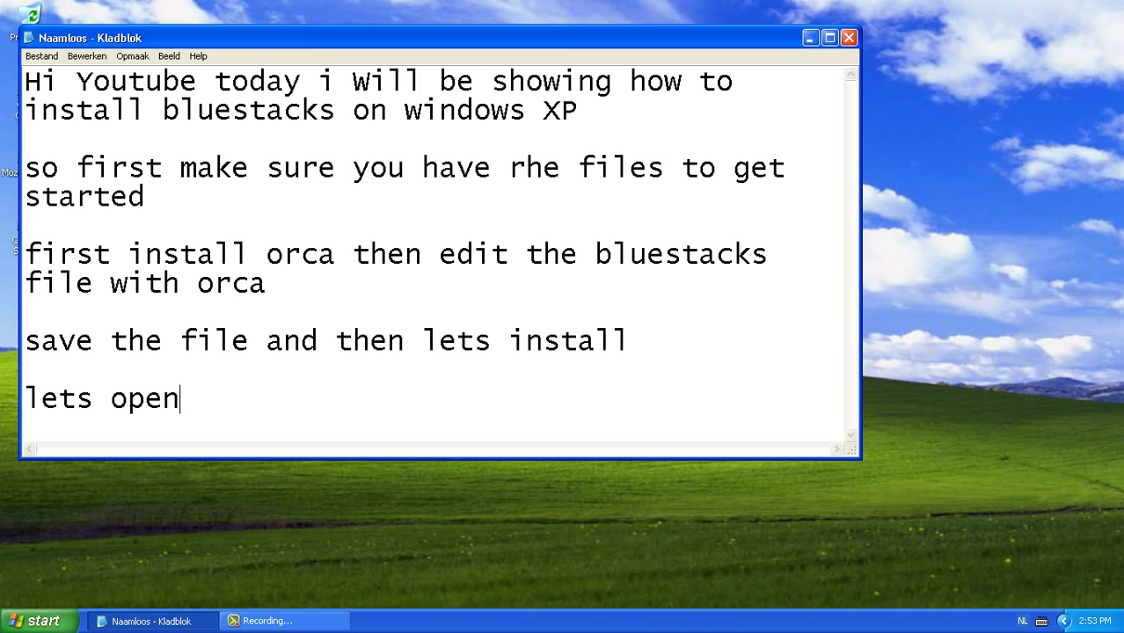
pyautogui.write(' the edi')
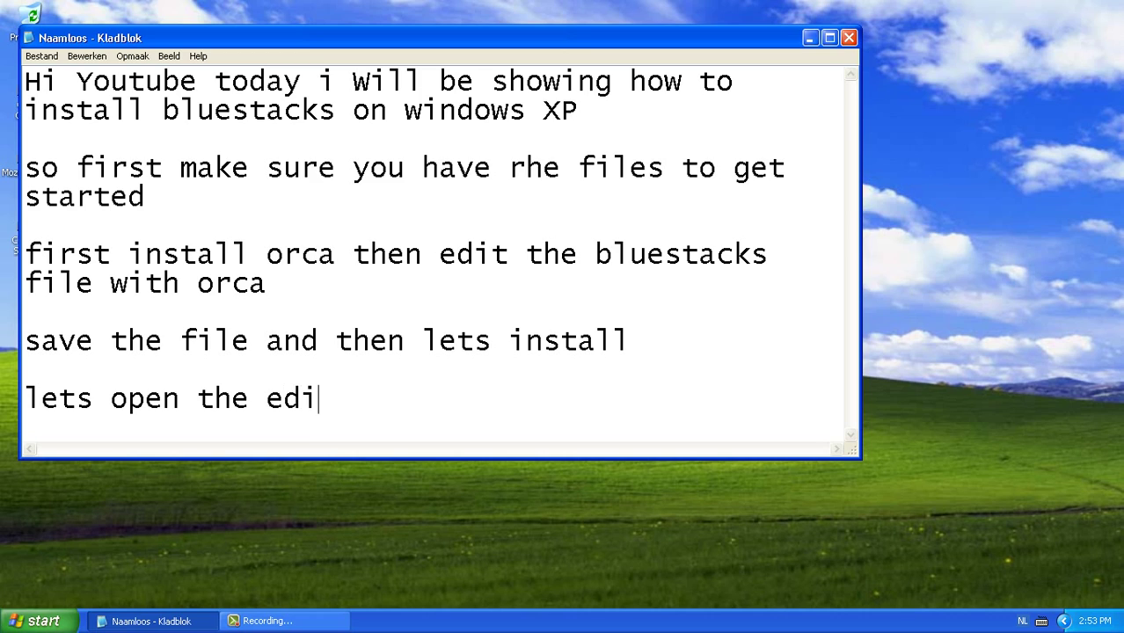
pyautogui.write('ted b')
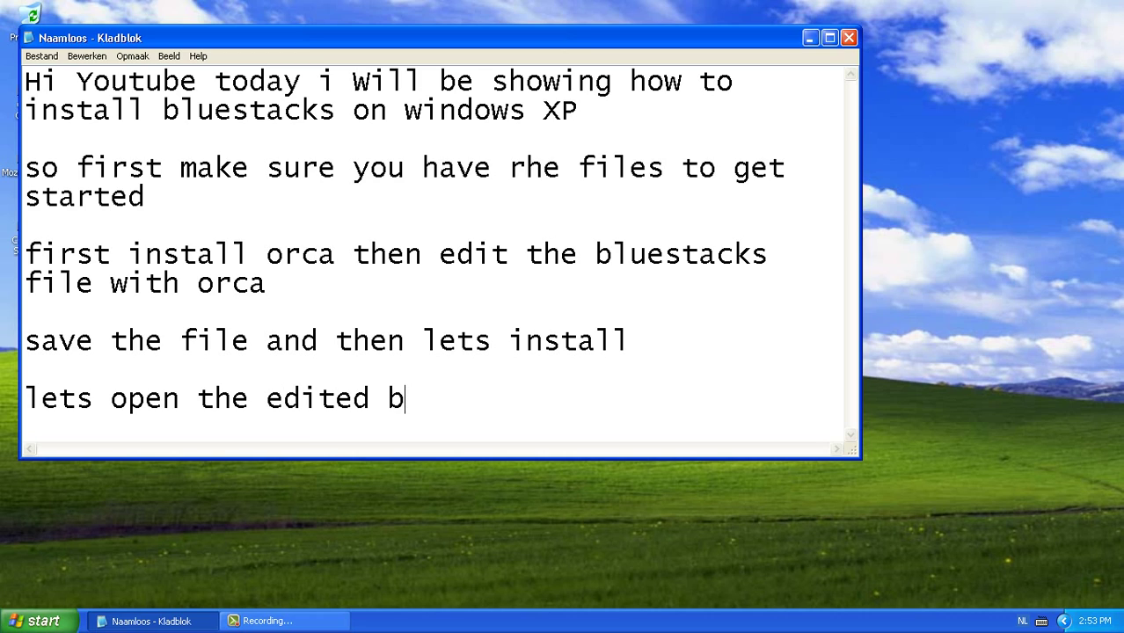
pyautogui.write('luestacks file')
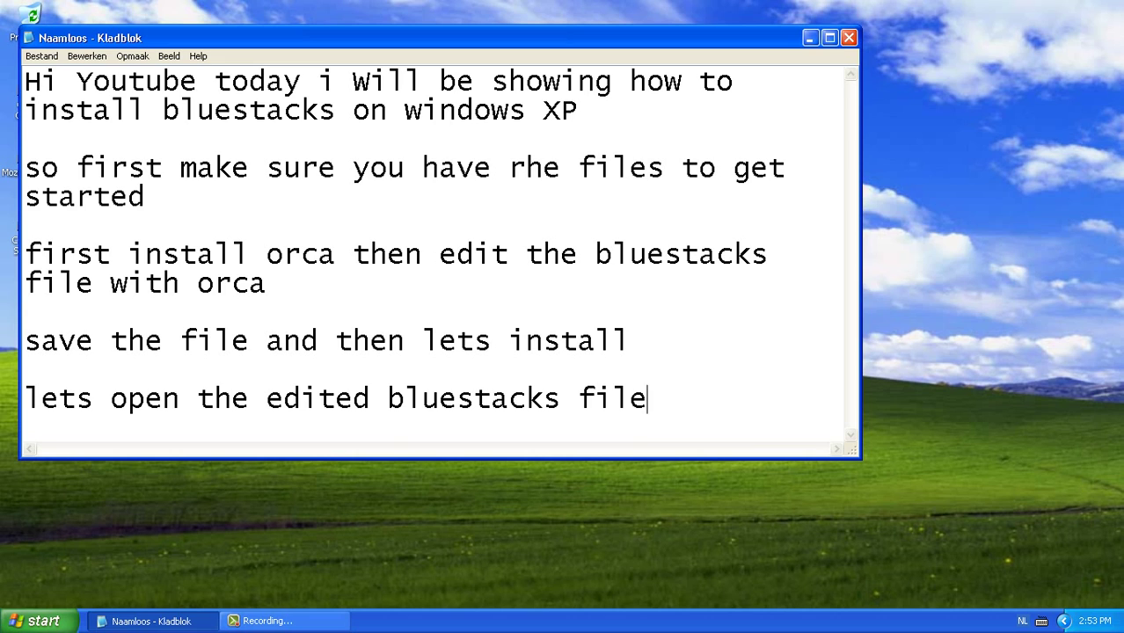
# - Run the edited BlueStacks_HD_AppPlayerPro_setup_0.7.3.766_REL package from the desktop and allow it despite the unknown publisher
pyautogui.click(809, 37)
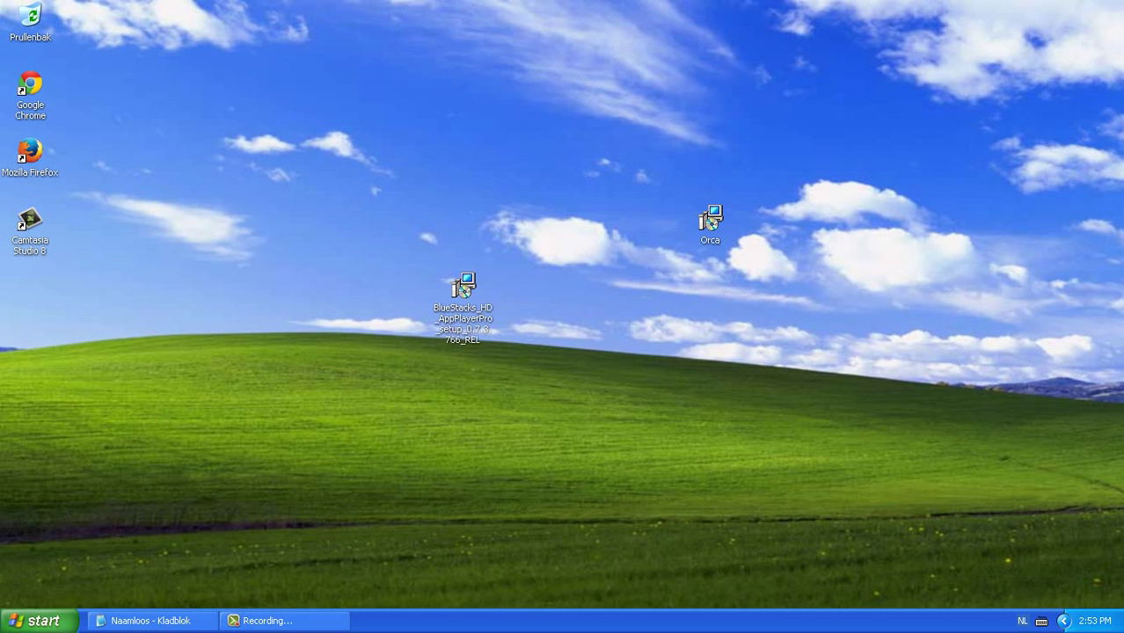
pyautogui.click(463, 286)
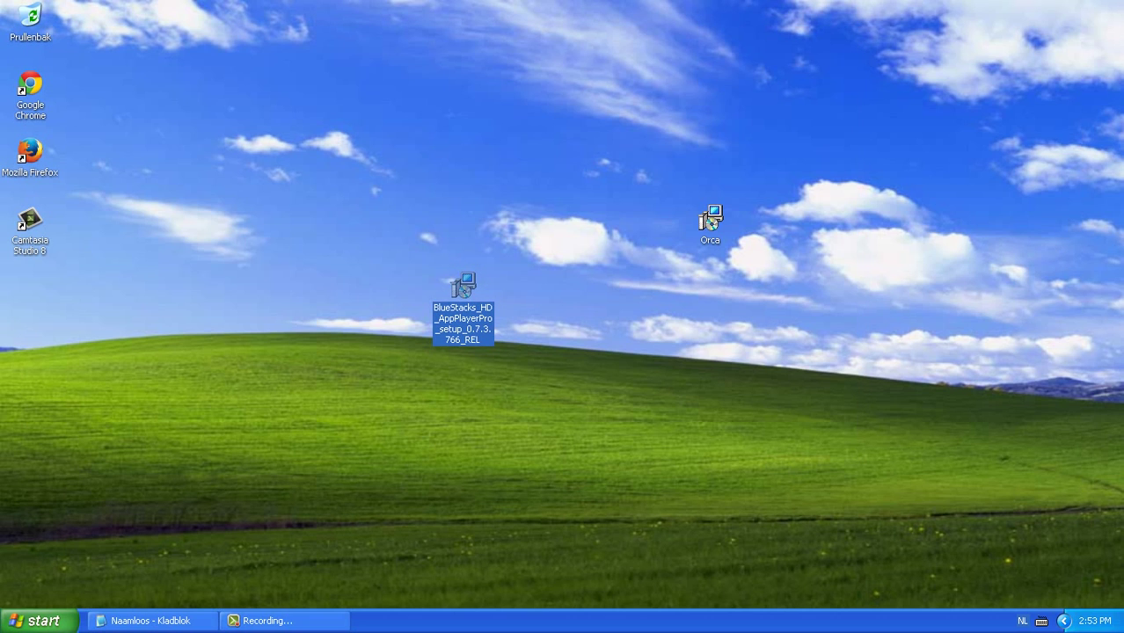
pyautogui.press('Return')
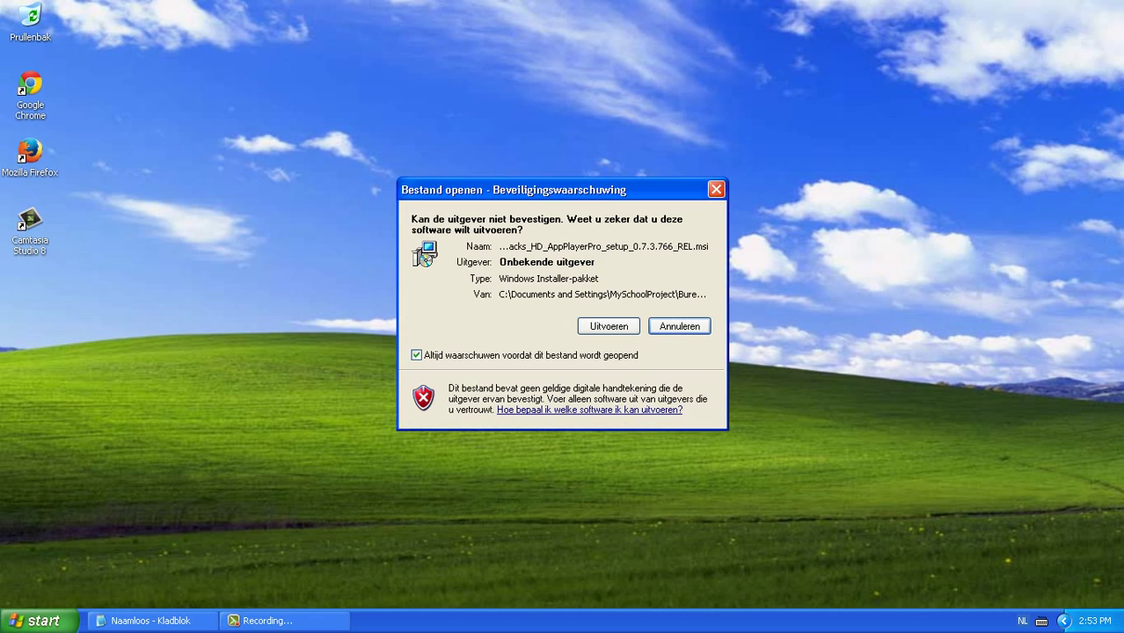
pyautogui.click(607, 325)
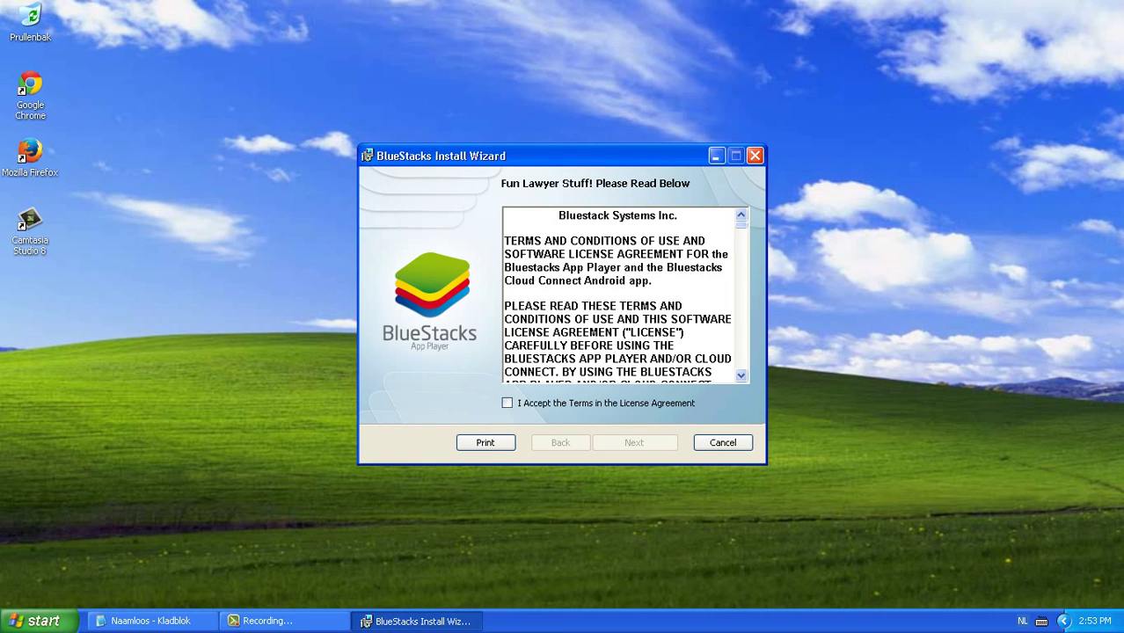
# - Accept the BlueStacks license agreement and start the installation with App store access and App Notifications enabled
pyautogui.click(506, 403)
pyautogui.click(634, 442)
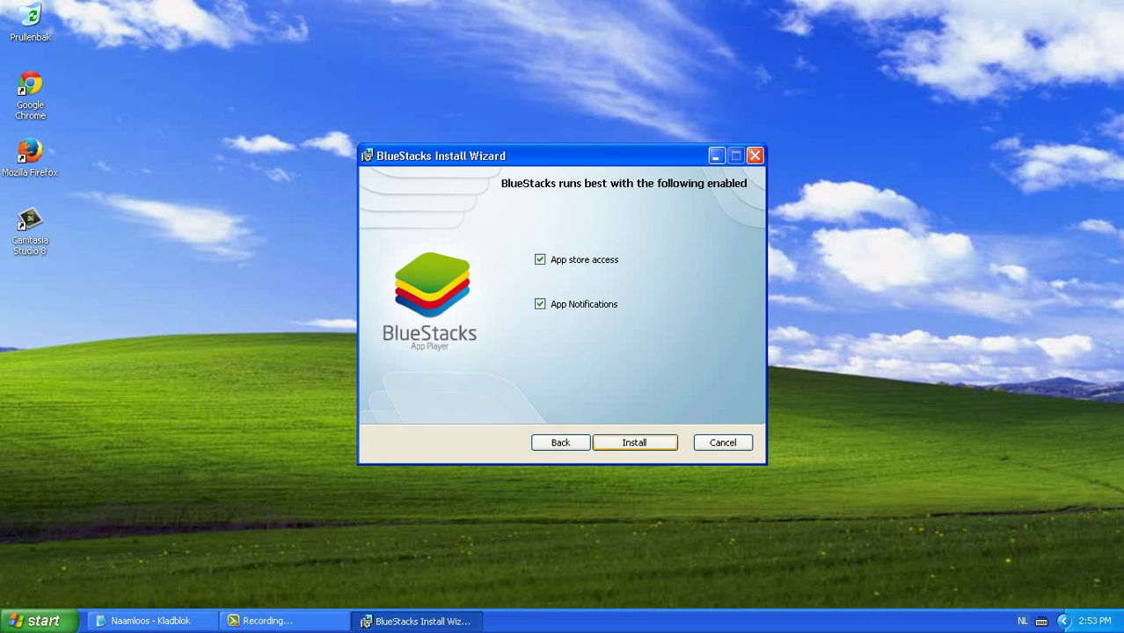
pyautogui.press('Return')
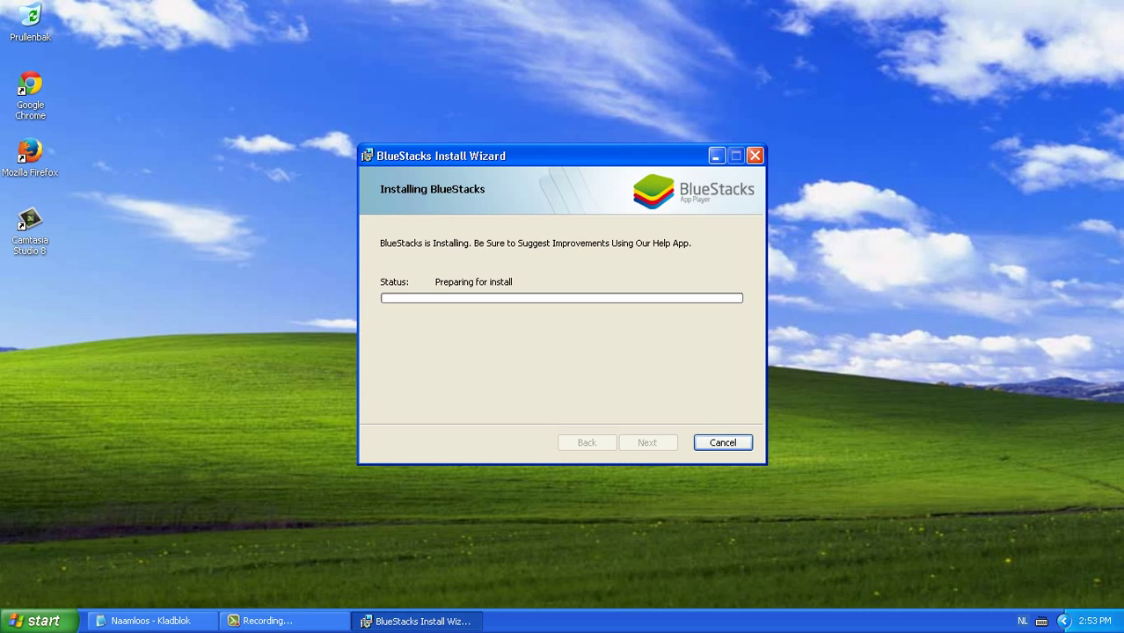
# - Switch to Notepad, add a new paragraph reading "be right back", and minimize the note
pyautogui.click(150, 621)
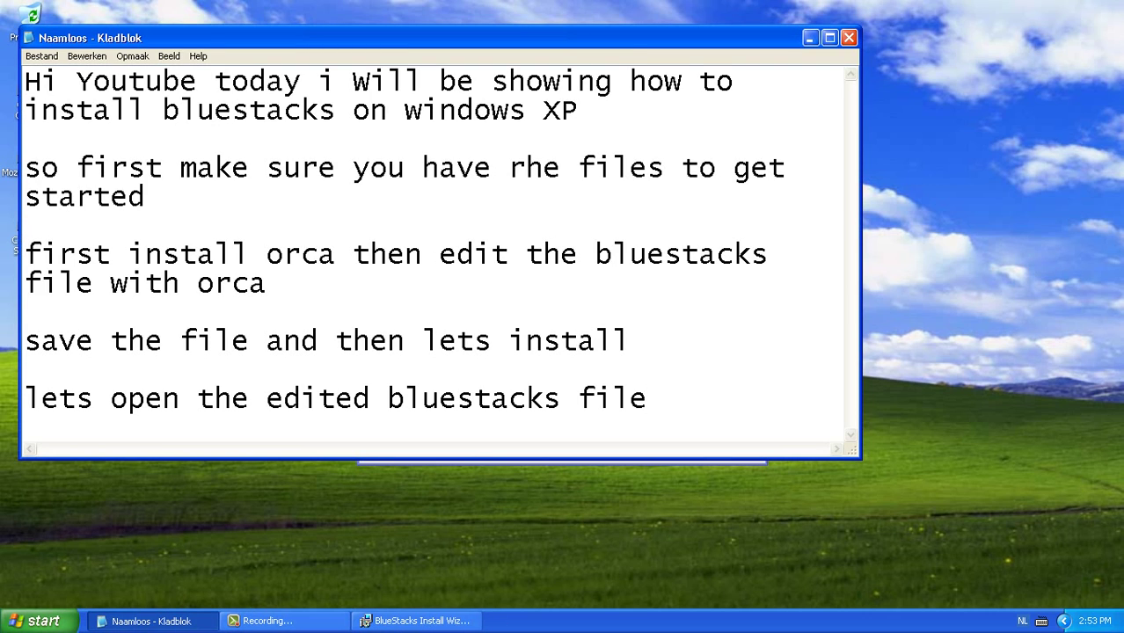
pyautogui.press('Return')
pyautogui.press('Return')
pyautogui.write('be ')
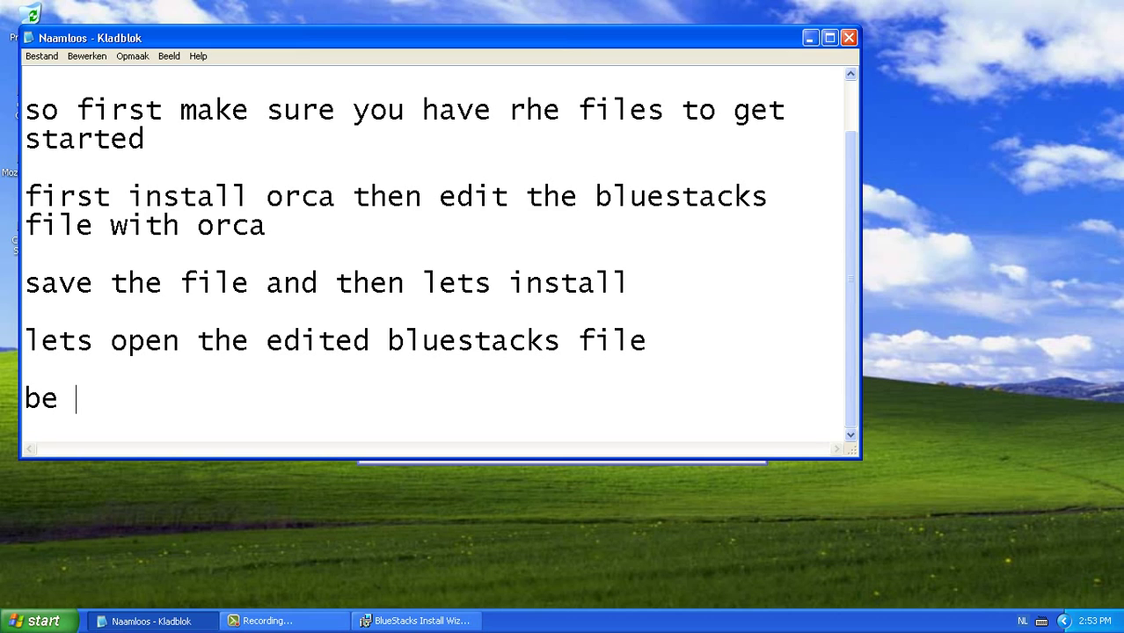
pyautogui.write('right ')
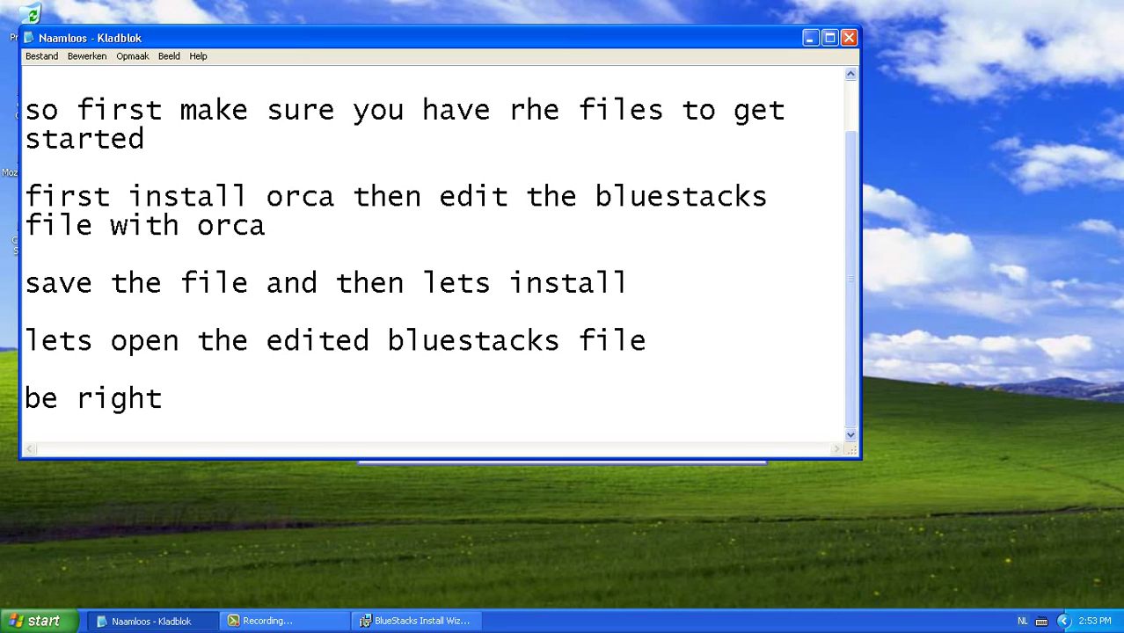
pyautogui.write('back')
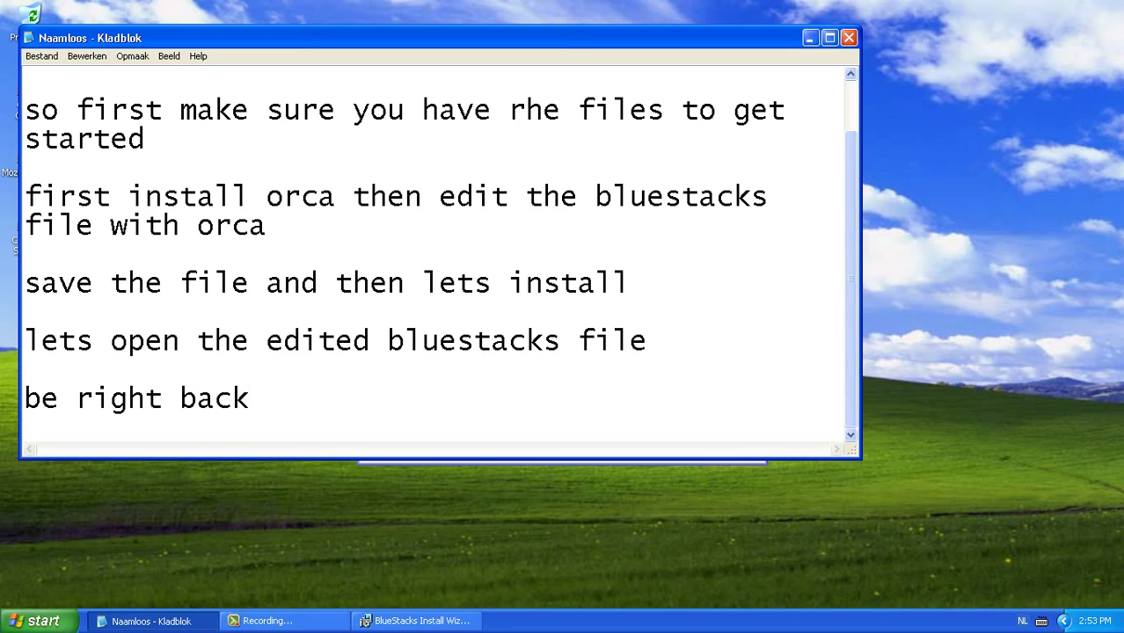
pyautogui.click(810, 38)
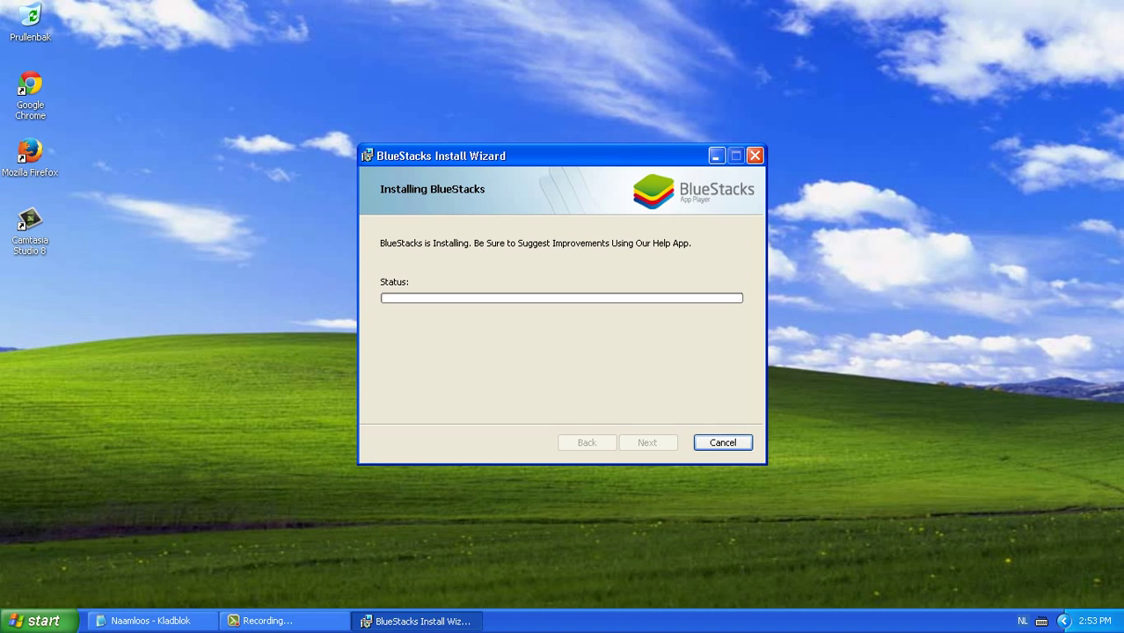
pyautogui.click(284, 621)
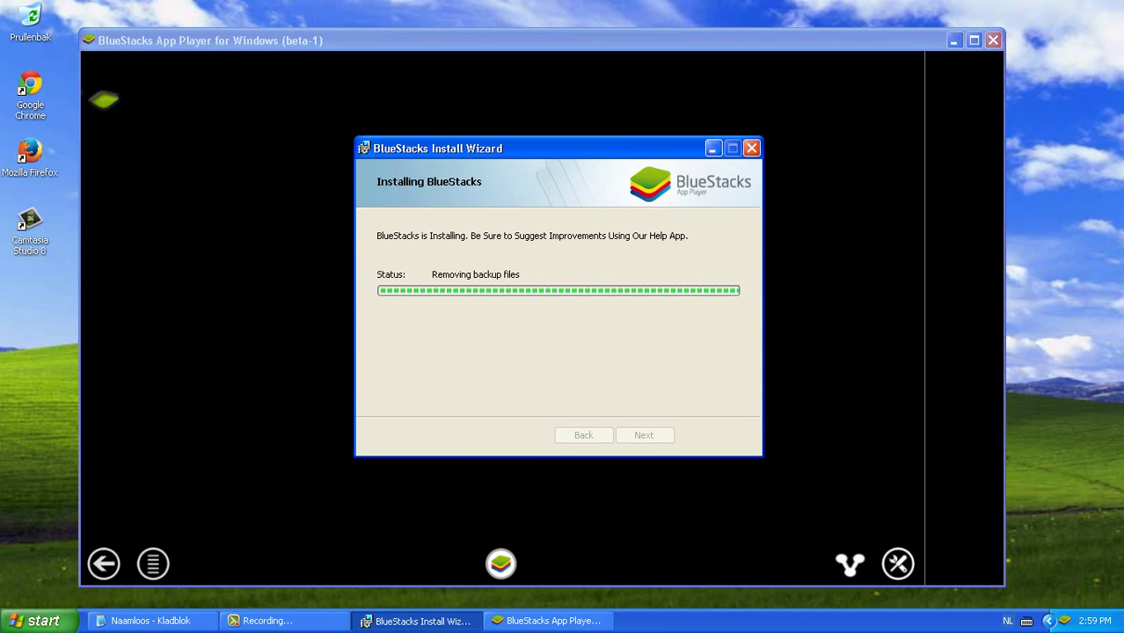
pyautogui.click(40, 621)
pyautogui.click(39, 621)
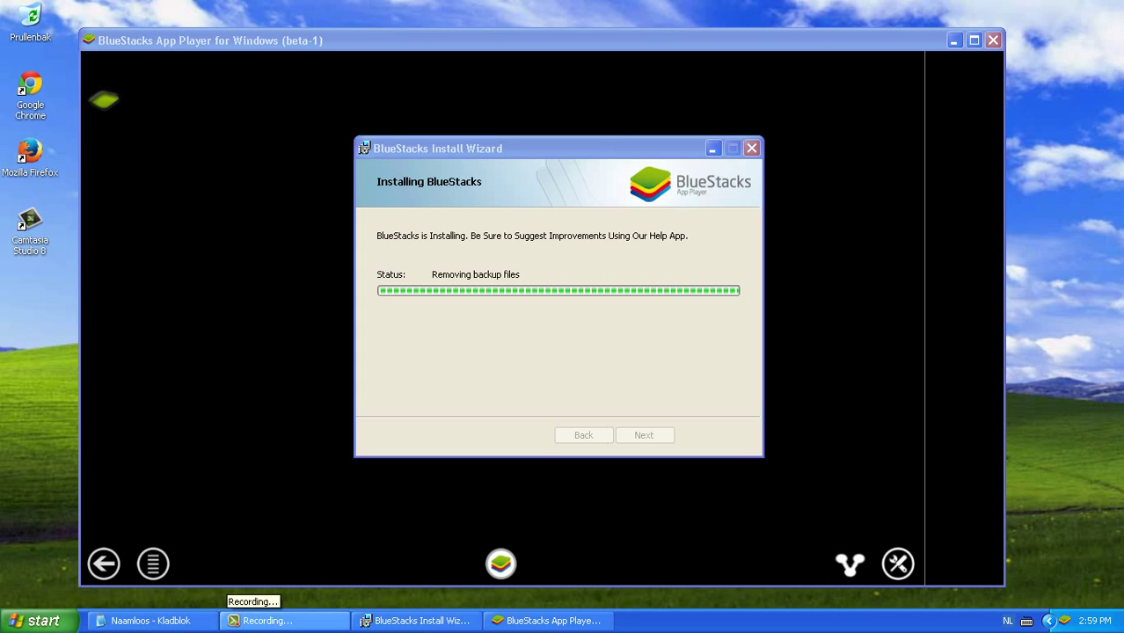
pyautogui.click(264, 621)
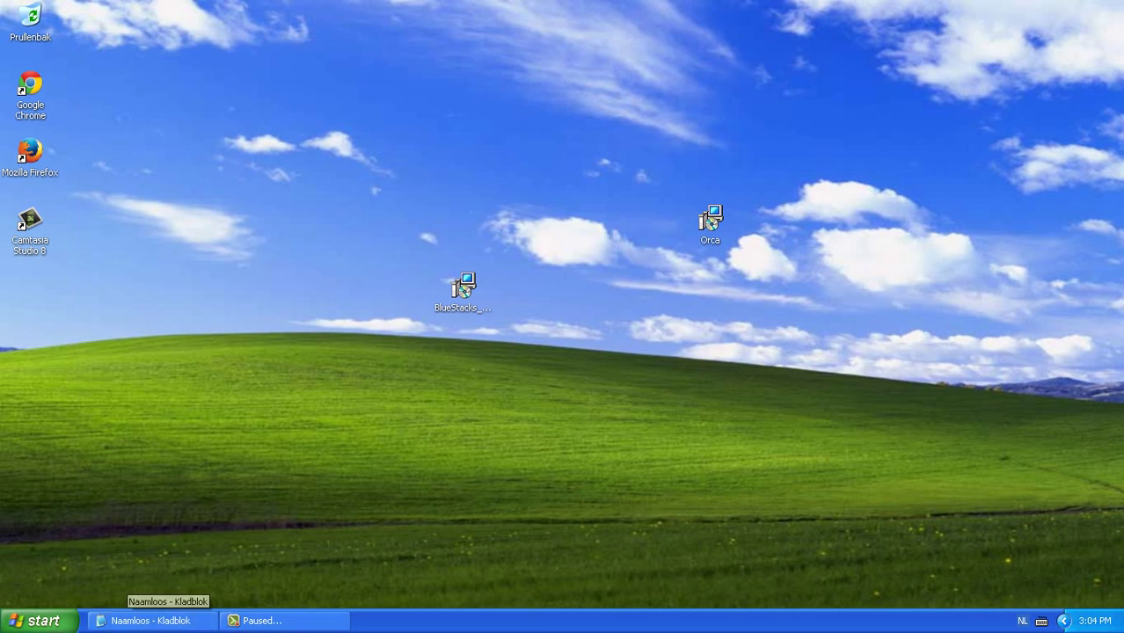
# - Switch to Notepad and add a new paragraph reading "now its installed so now lets test it out"
pyautogui.press('Return')
pyautogui.press('Return')
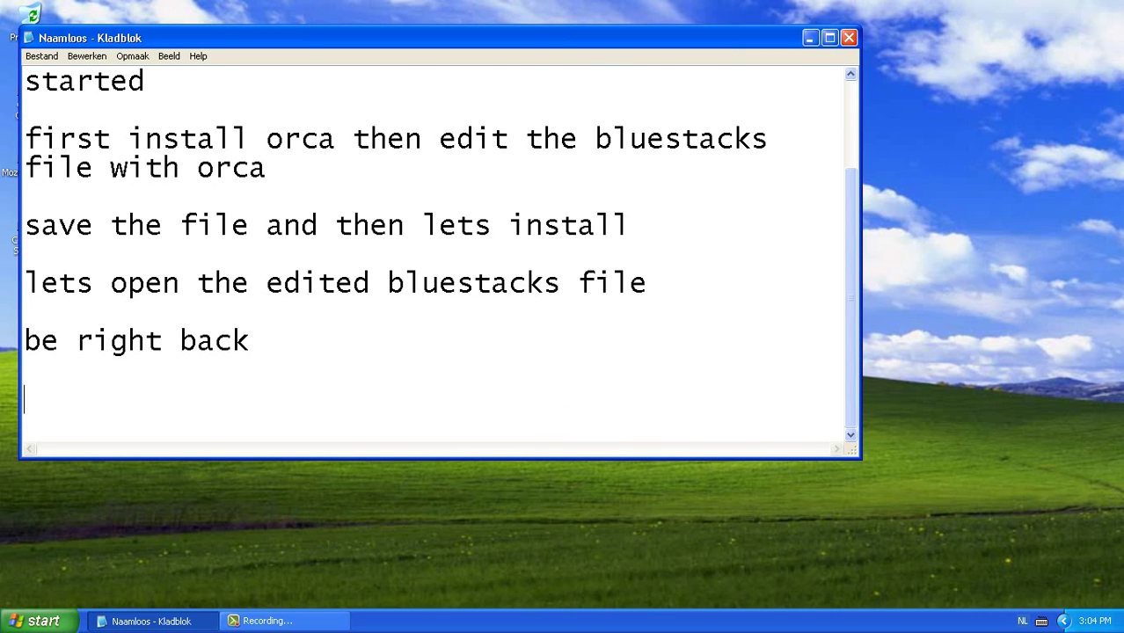
pyautogui.write('now i')
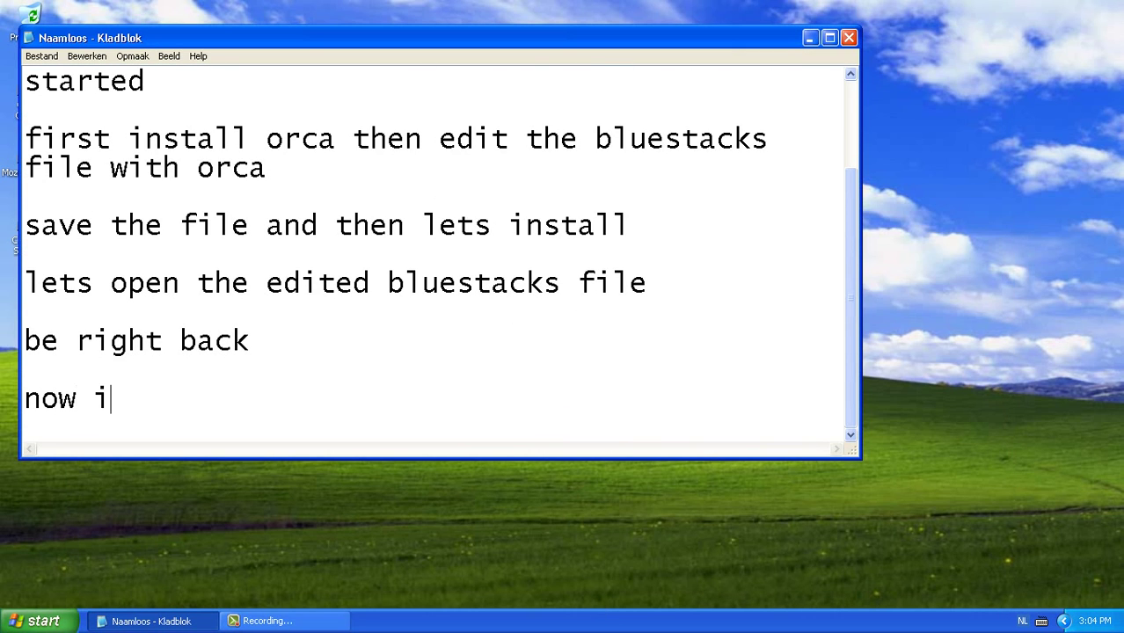
pyautogui.write('ts instal')
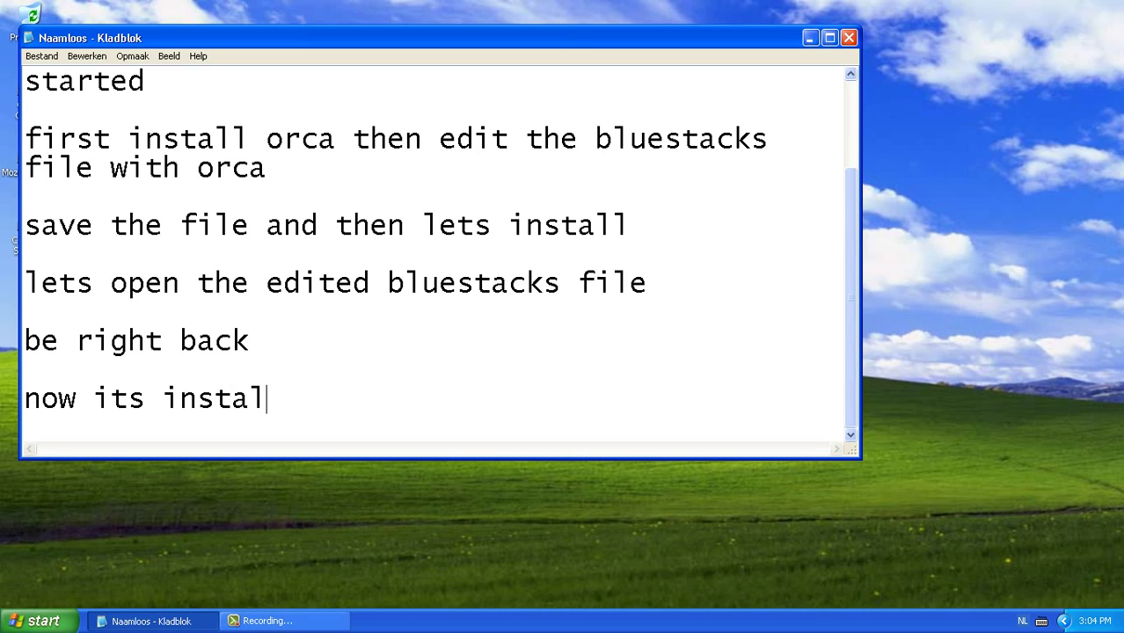
pyautogui.write('led so ')
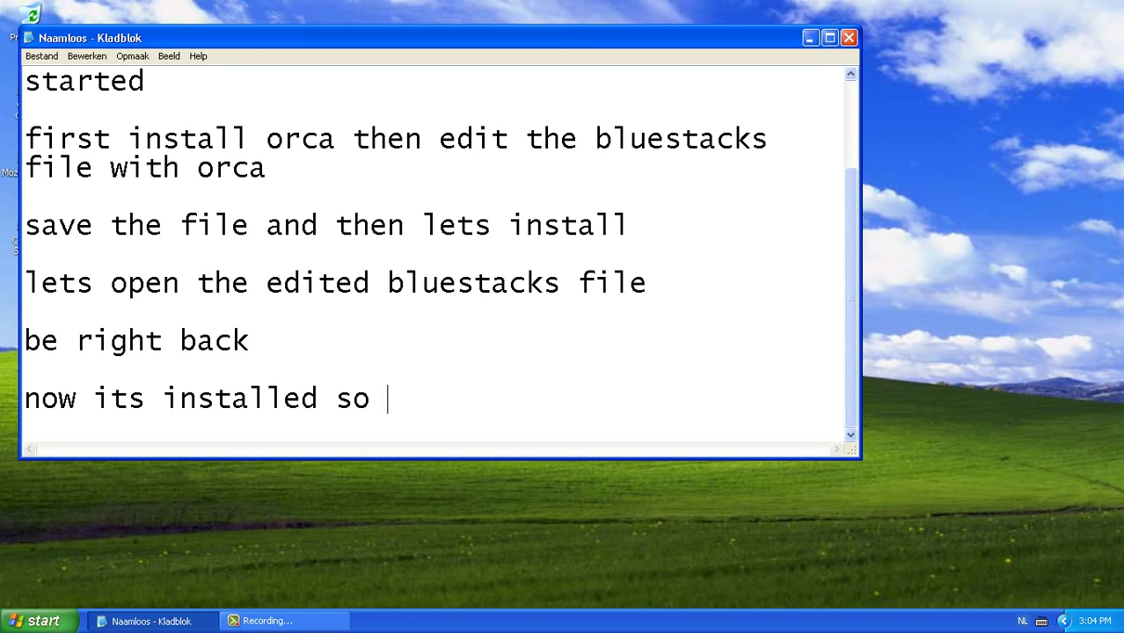
pyautogui.write('now le')
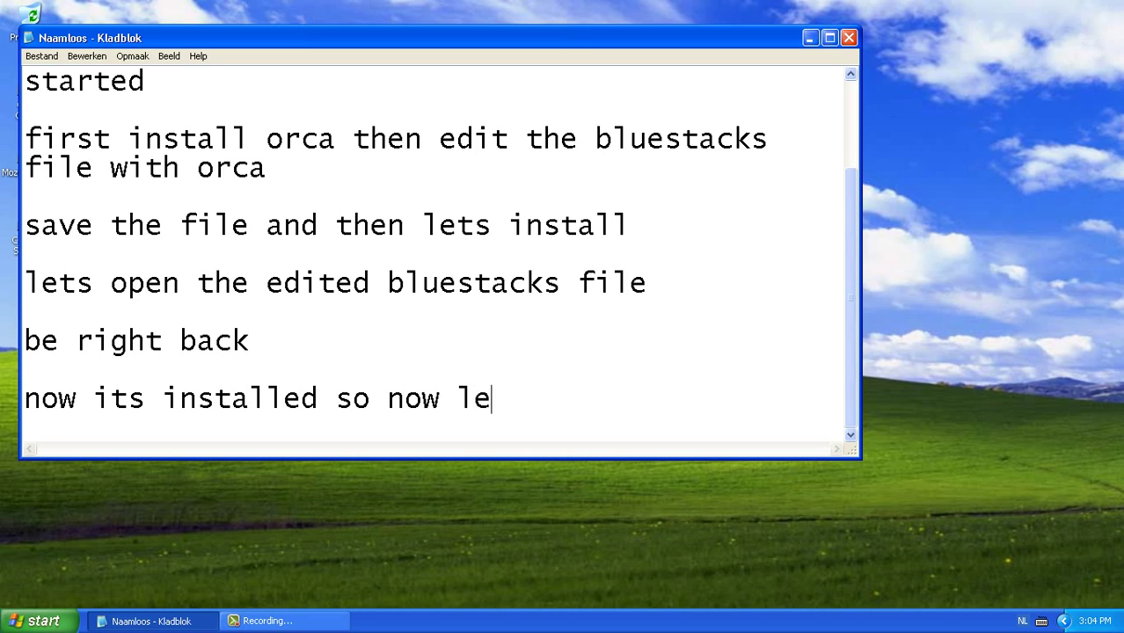
pyautogui.write('ts ')
pyautogui.write('te')
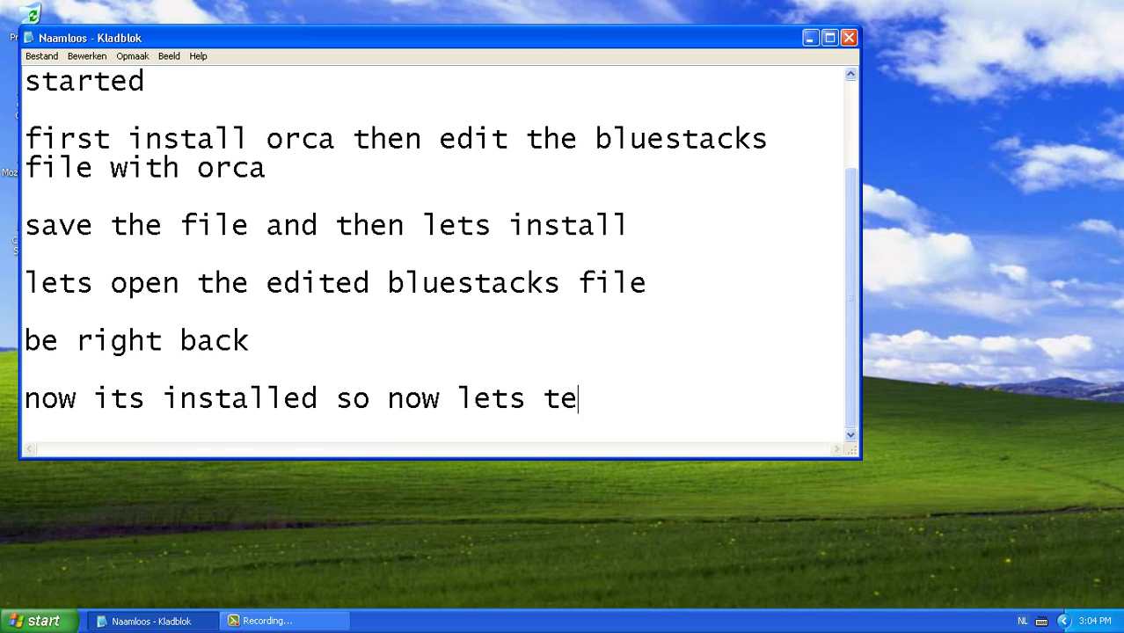
pyautogui.write('st it out')
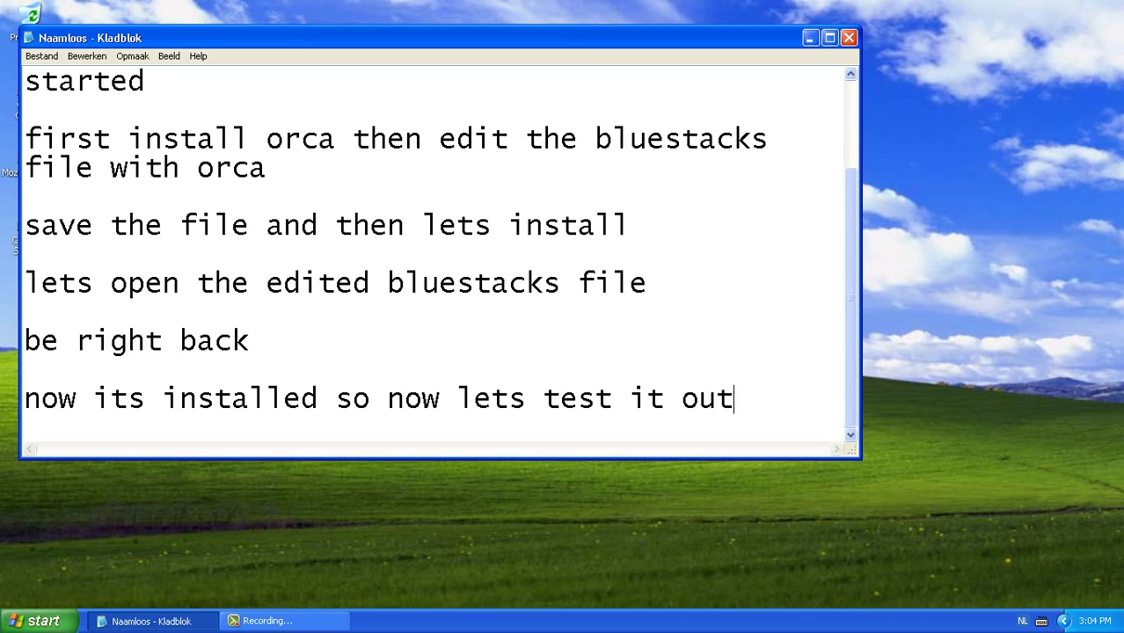
# - Minimize the note and launch BlueStacks from the installed programs
pyautogui.click(810, 37)
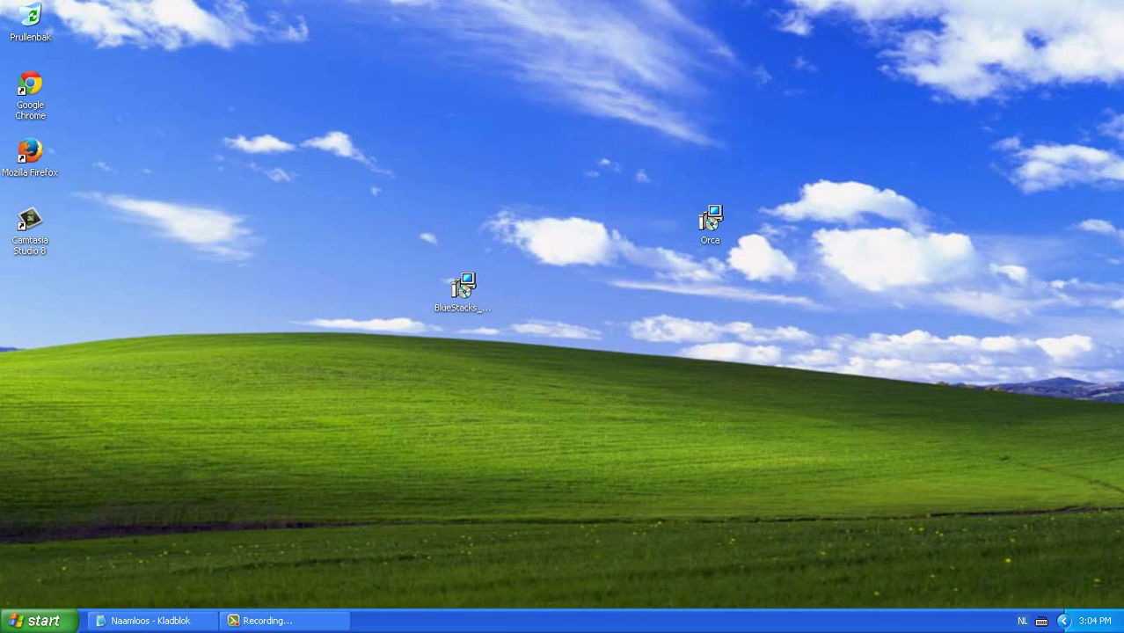
pyautogui.press('super')
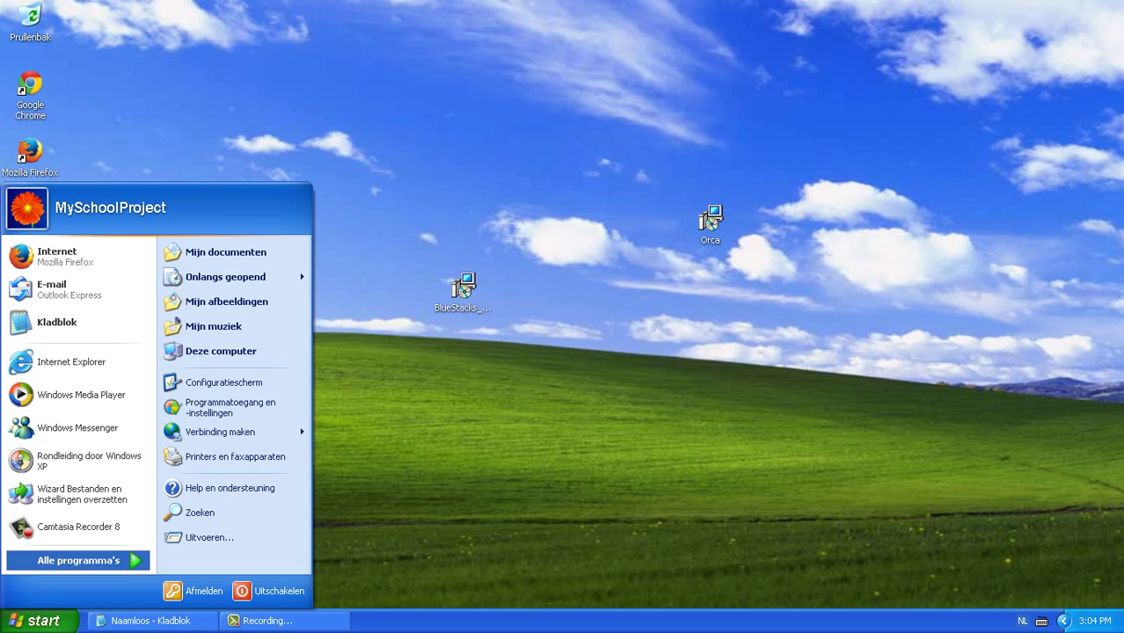
pyautogui.moveTo(78, 560)
pyautogui.moveTo(193, 562)
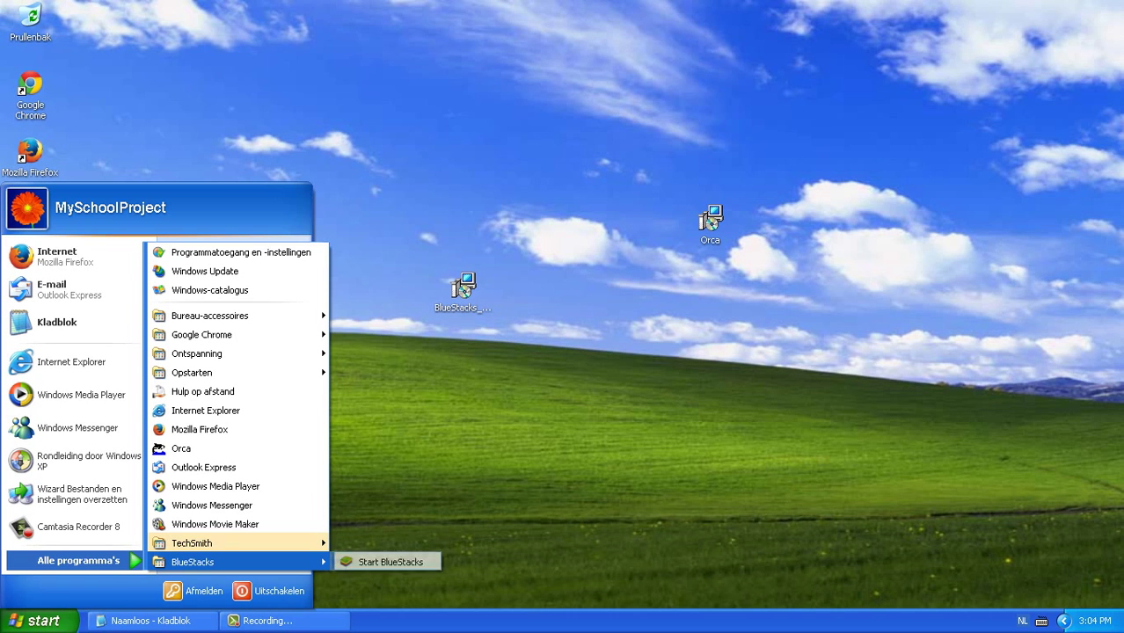
pyautogui.click(390, 562)
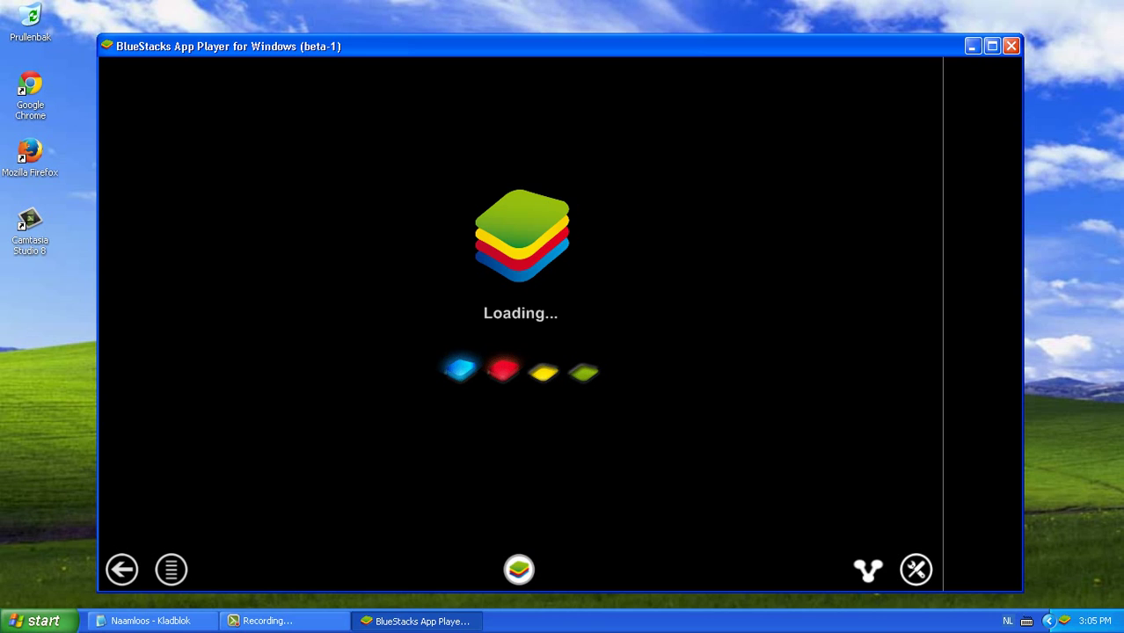
# - Switch to Notepad and start a new paragraph reading "as you can see its still loading i was running"
pyautogui.click(264, 621)
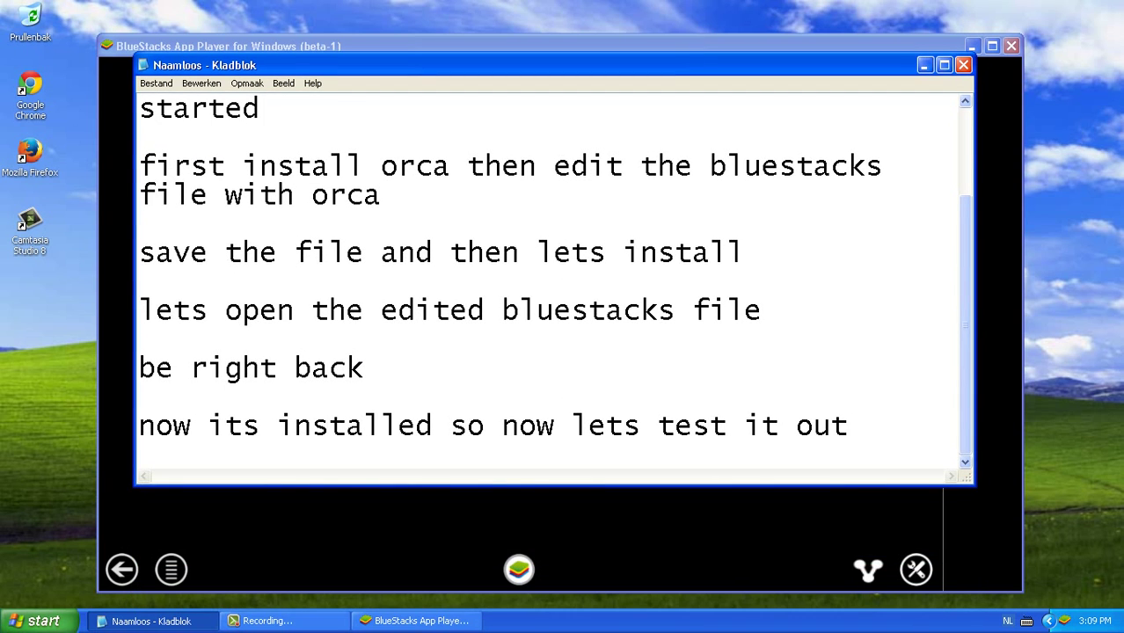
pyautogui.press('Return')
pyautogui.press('Return')
pyautogui.write('as ')
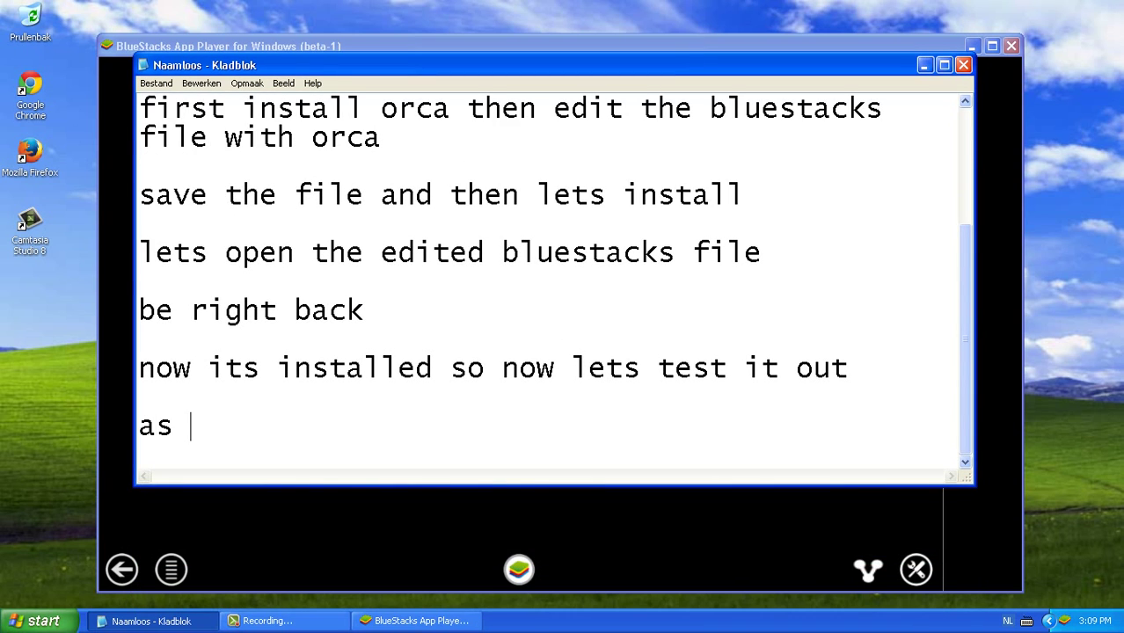
pyautogui.write('you can see ')
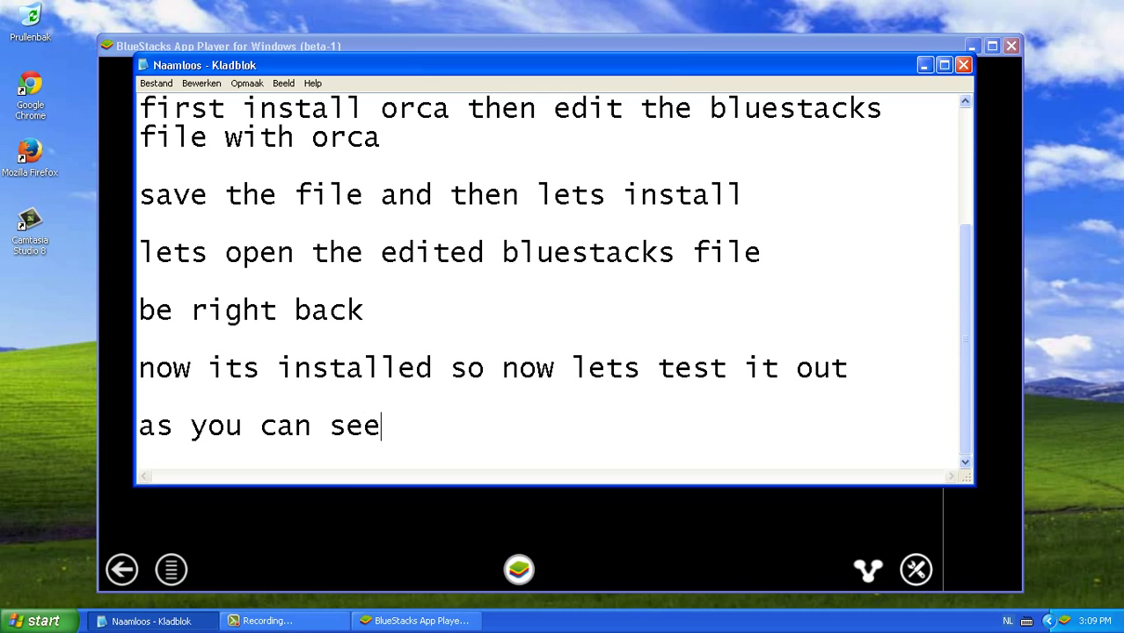
pyautogui.write('its s')
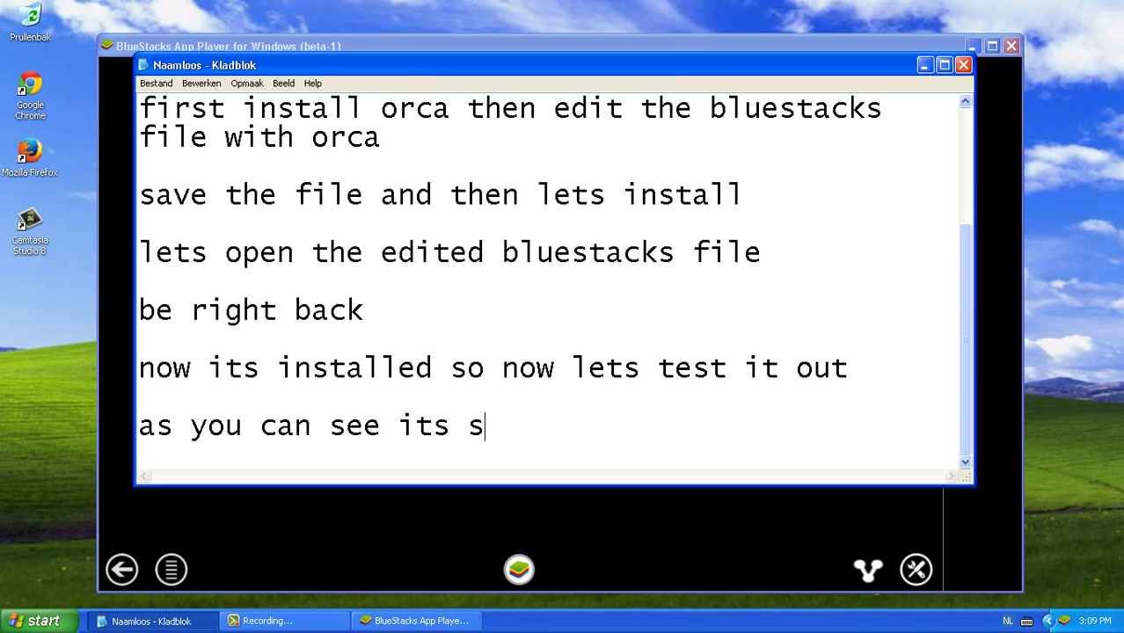
pyautogui.write('till load')
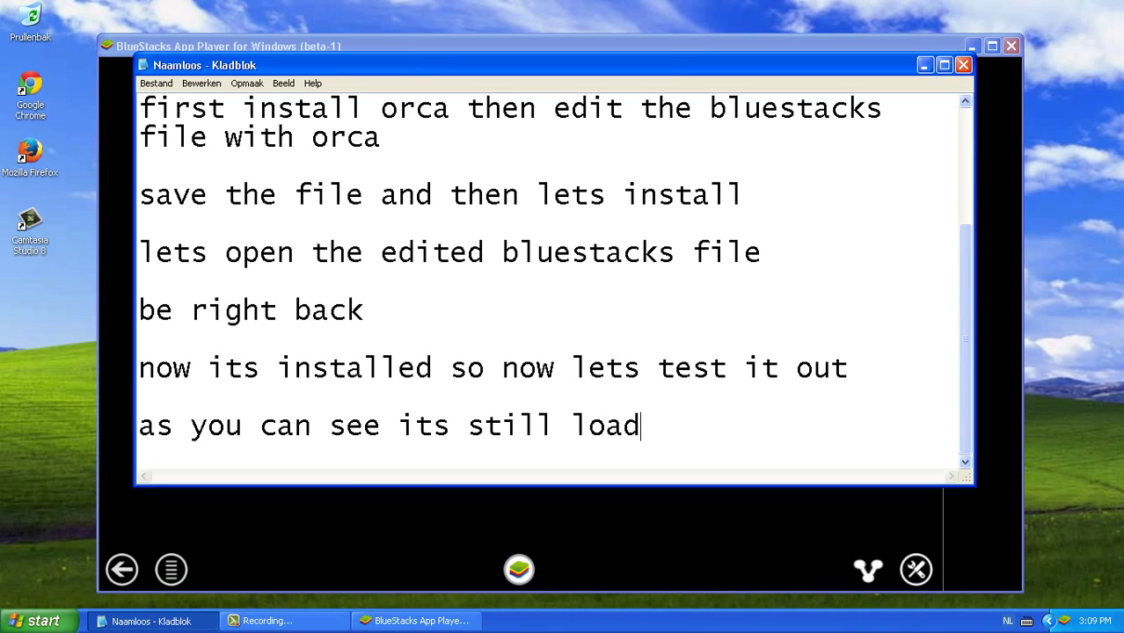
pyautogui.write('ing i ')
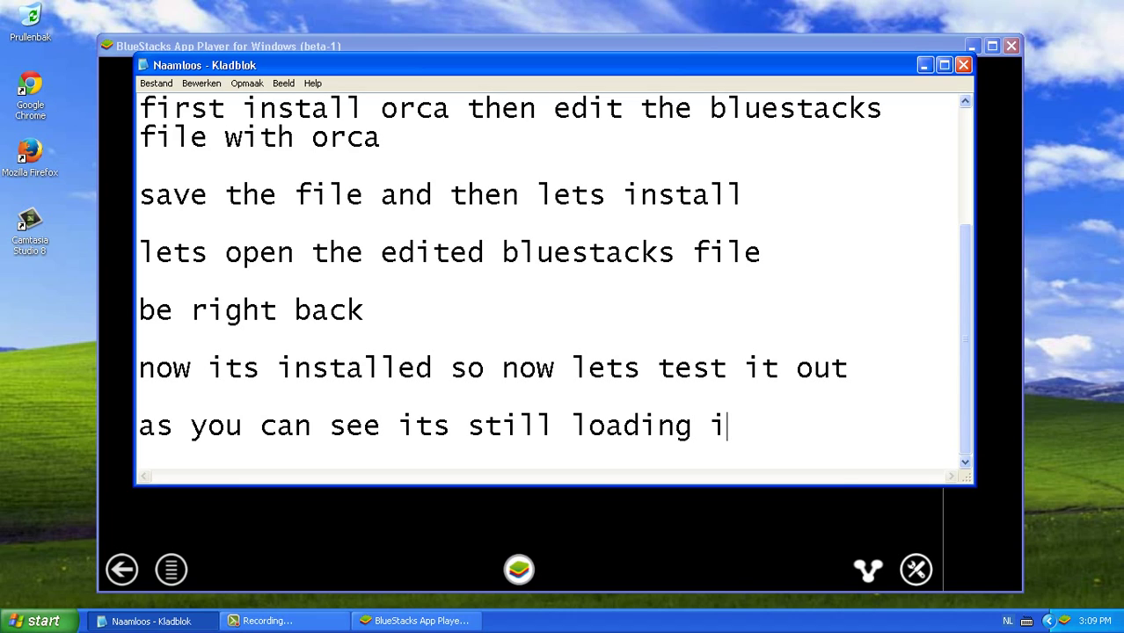
pyautogui.write(' was')
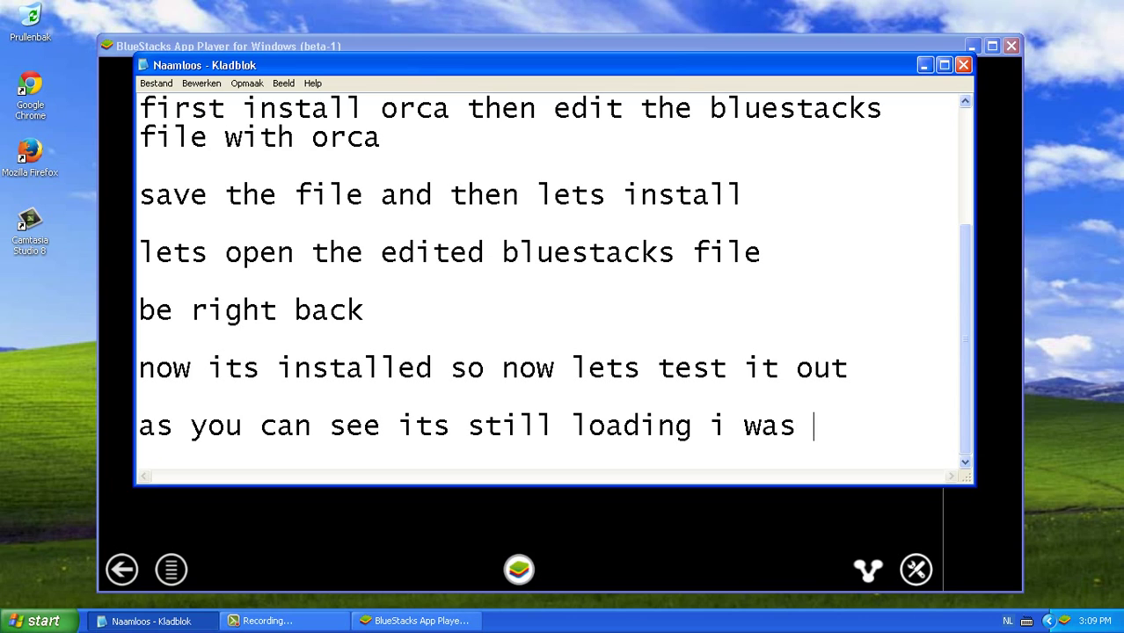
pyautogui.write(' running')
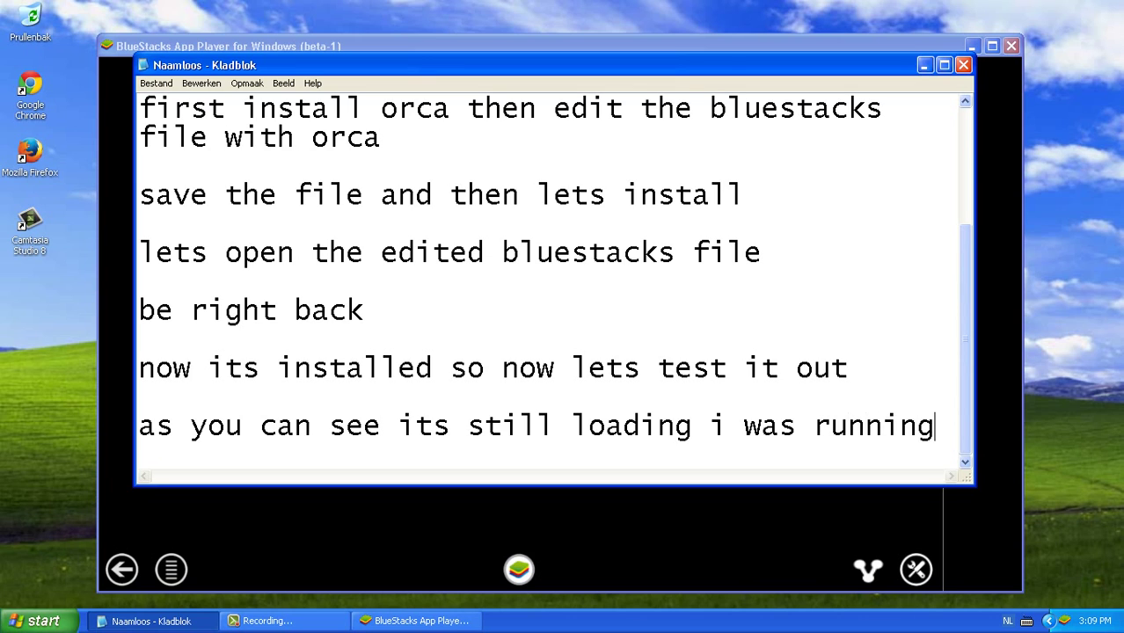
# - Continue the paragraph on a new line with "windows xp in vmware so that can be my problem"
pyautogui.press('Return')
pyautogui.write('windows xp')
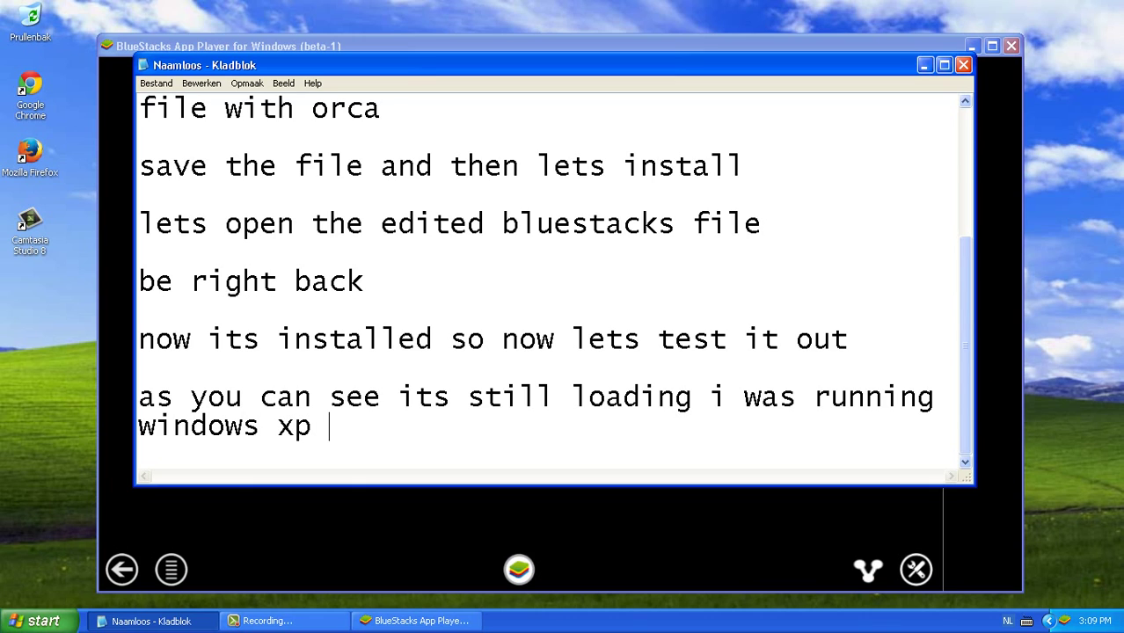
pyautogui.write(' in vmware')
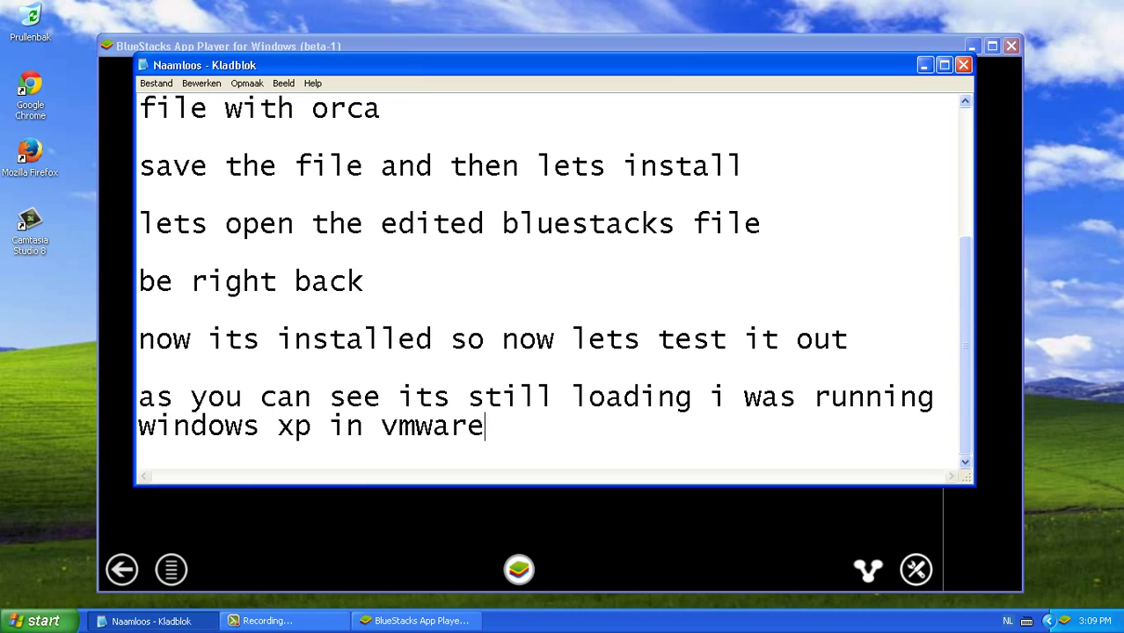
pyautogui.write(' so d')
pyautogui.press('BackSpace')
pyautogui.write('that ')
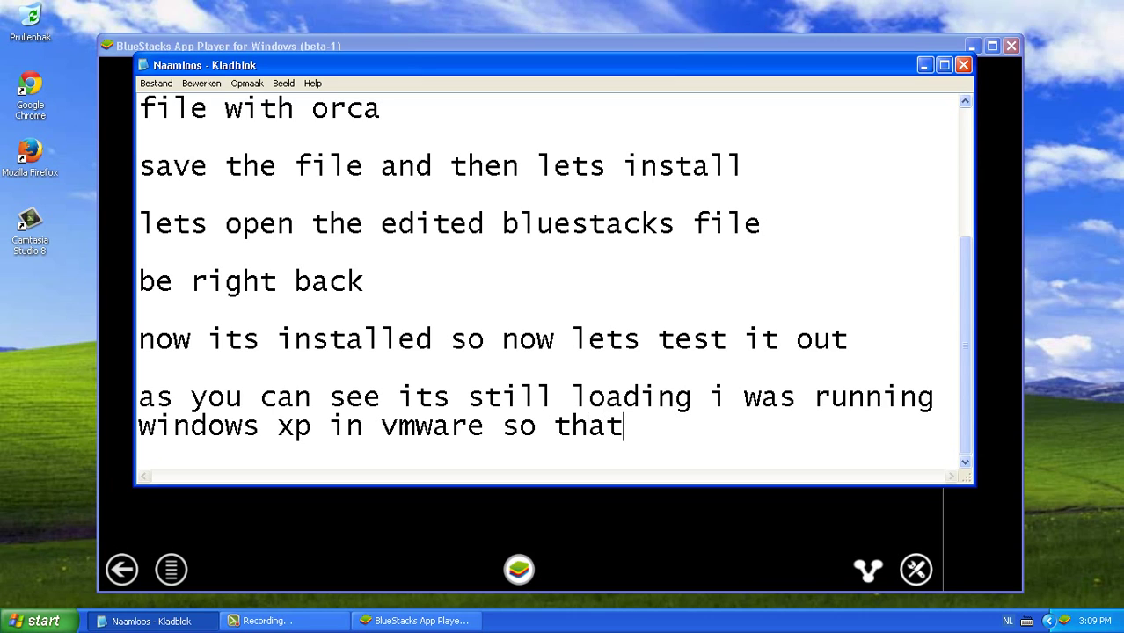
pyautogui.write('can m')
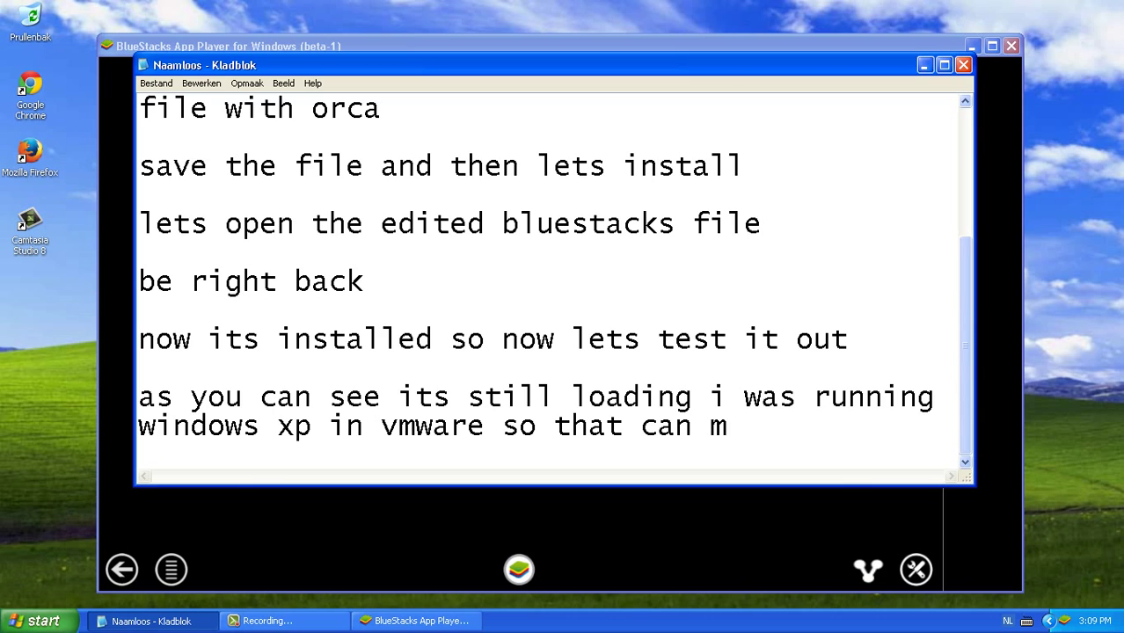
pyautogui.press('BackSpace')
pyautogui.write('be my problem')
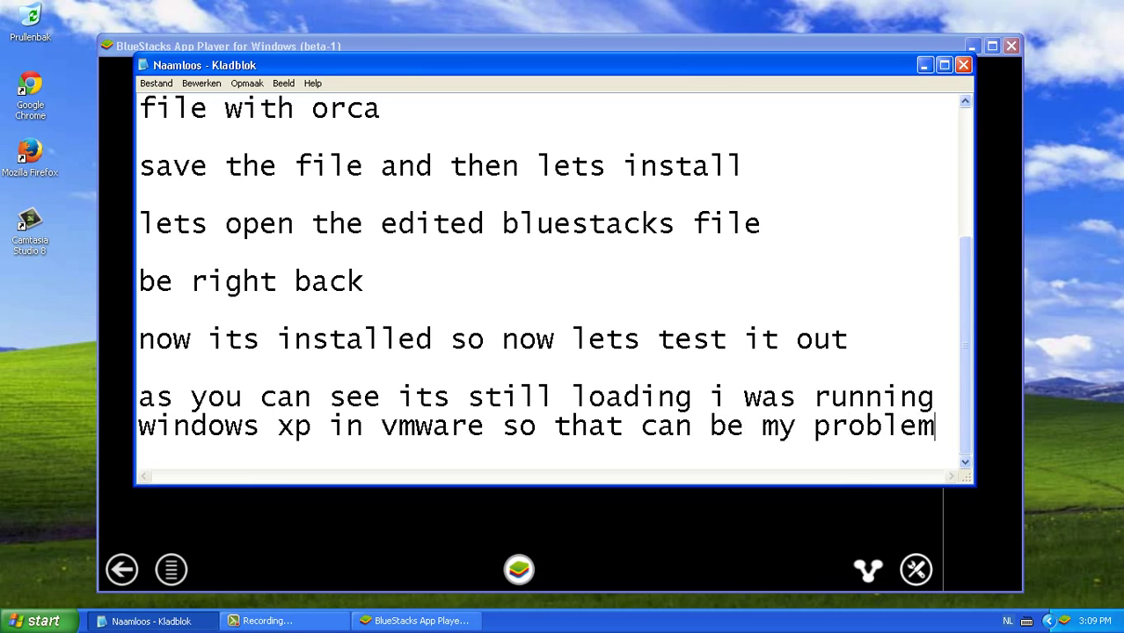
# - Finish the paragraph with a line reading "but for you it must run fast" and switch to the BlueStacks window
pyautogui.press('Return')
pyautogui.write('but work')
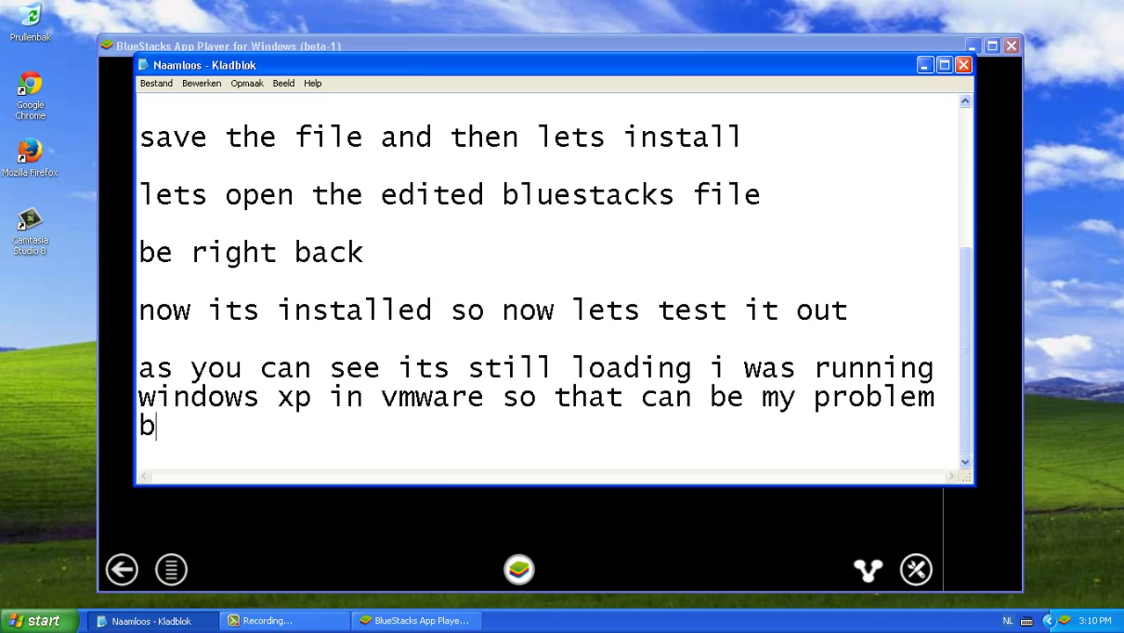
pyautogui.press('BackSpace')
pyautogui.press('BackSpace')
pyautogui.press('BackSpace')
pyautogui.press('BackSpace')
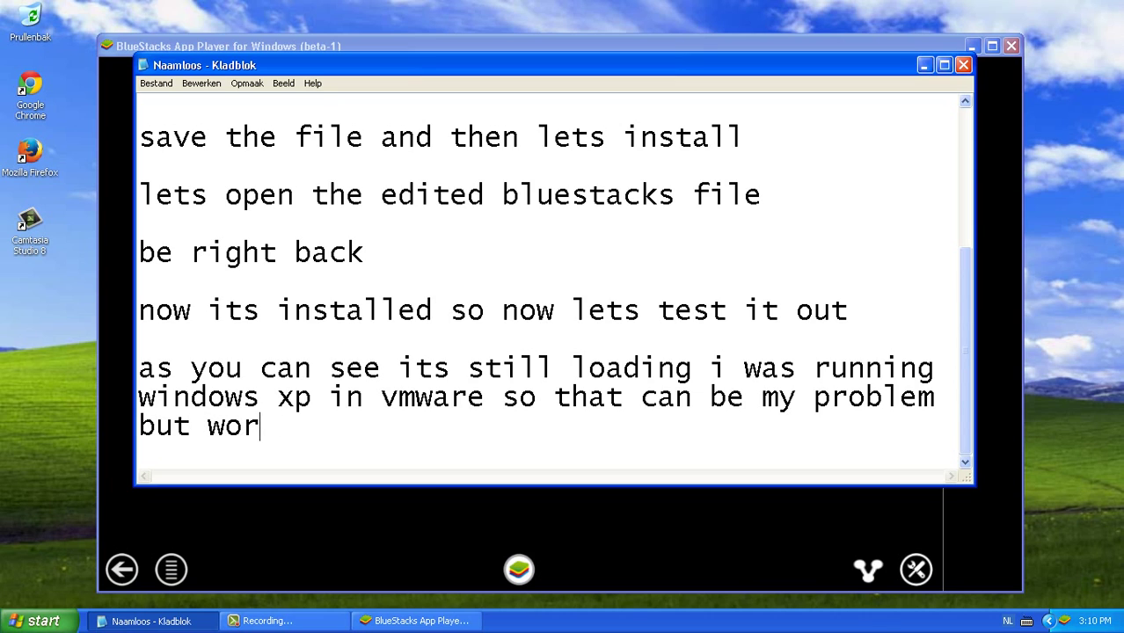
pyautogui.write('for you i')
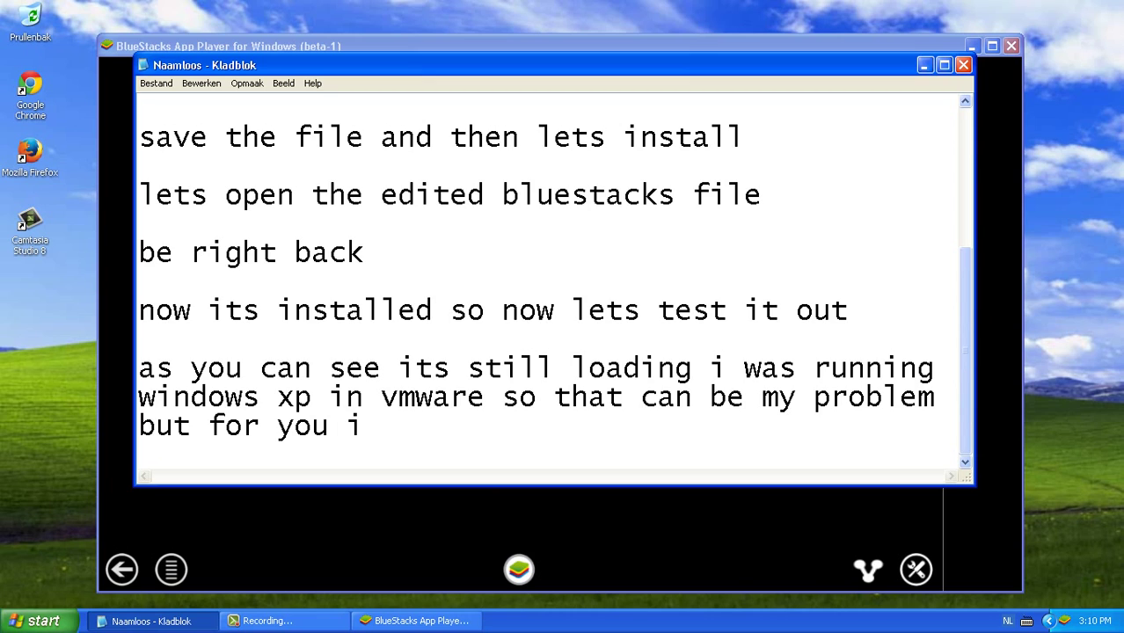
pyautogui.press('BackSpace')
pyautogui.write('y')
pyautogui.press('BackSpace')
pyautogui.write('t mus')
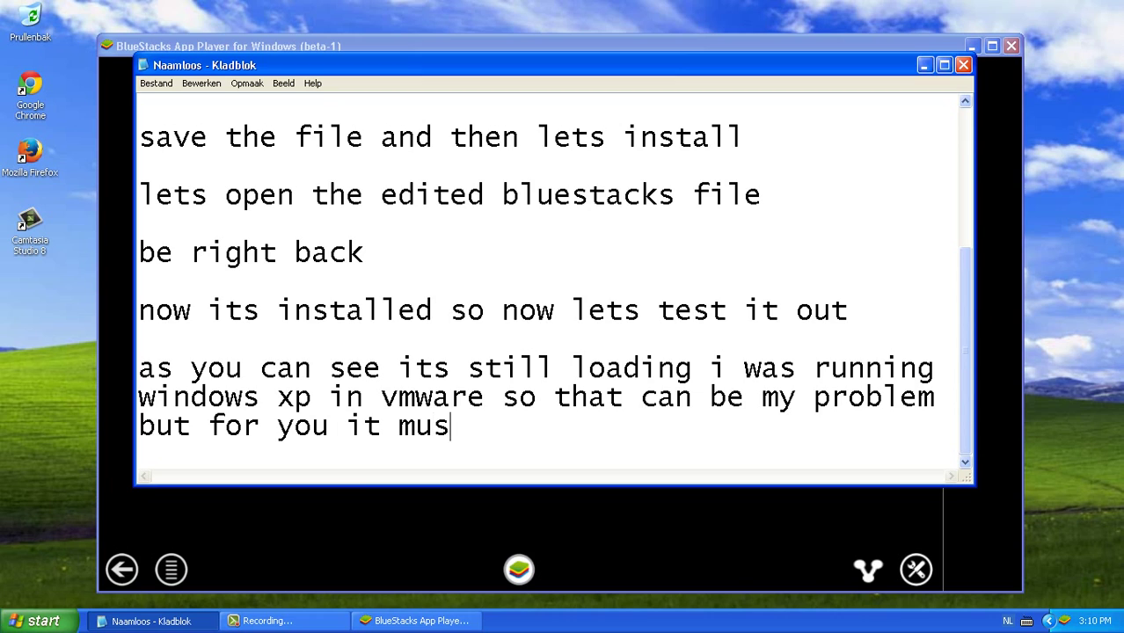
pyautogui.write('t run')
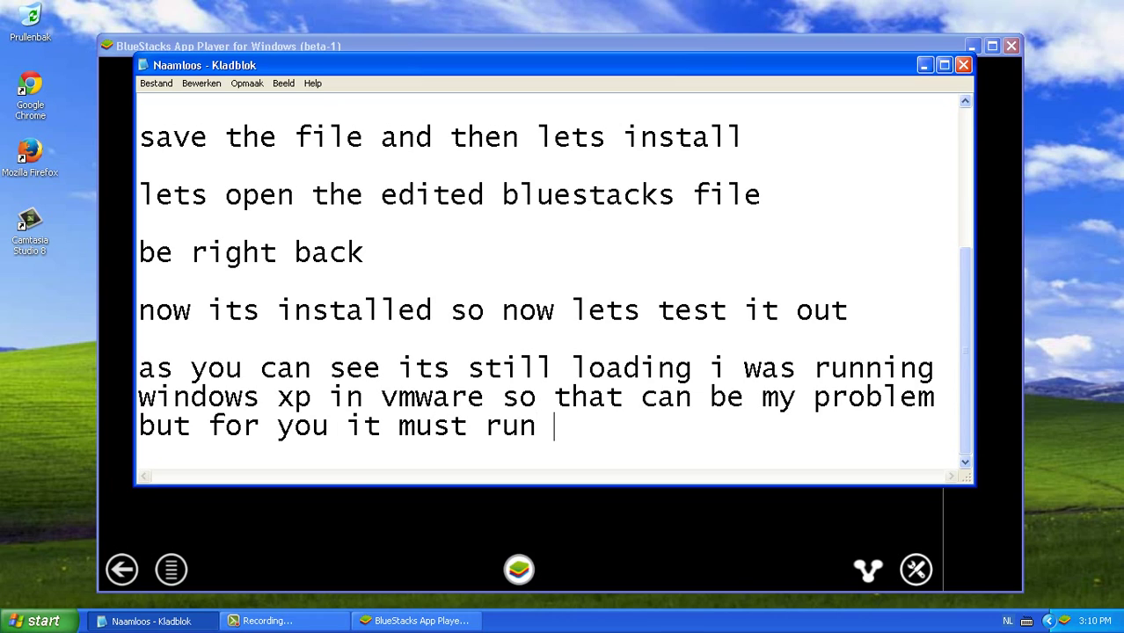
pyautogui.write(' fast')
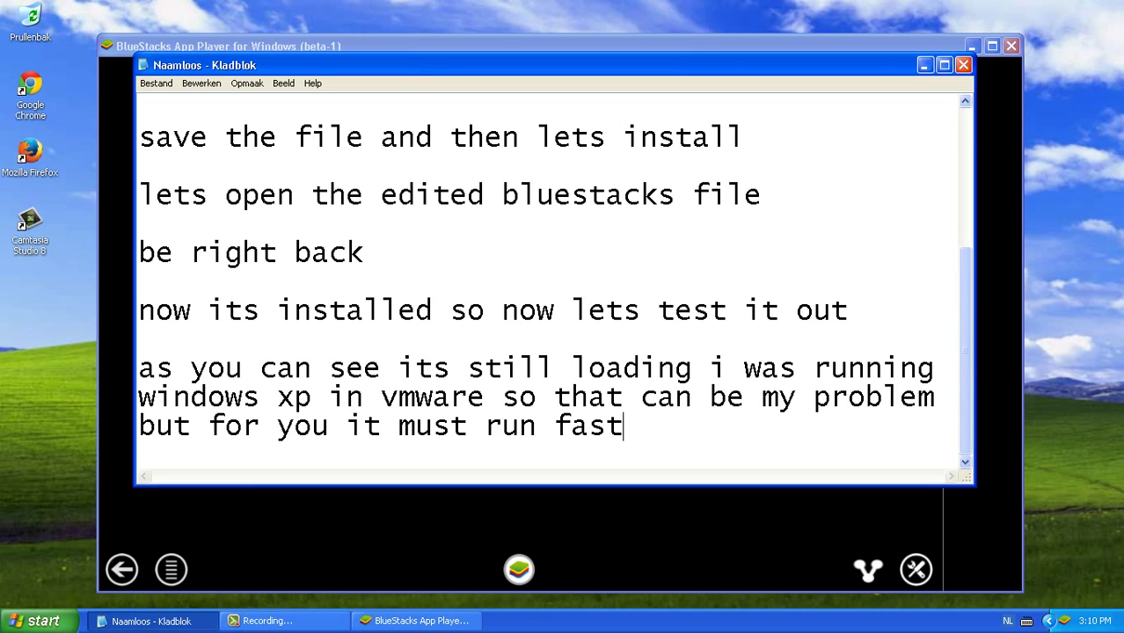
pyautogui.hotkey('alt', 'Tab')
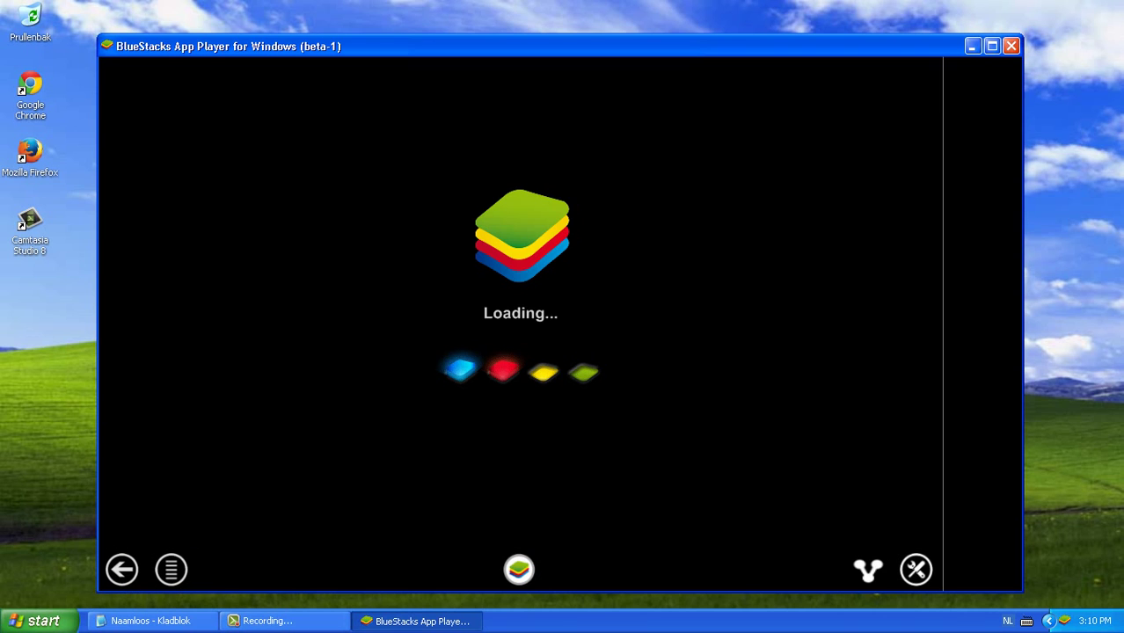
# - Return to Notepad and add a new paragraph reading "thanks for watching"
pyautogui.click(151, 621)
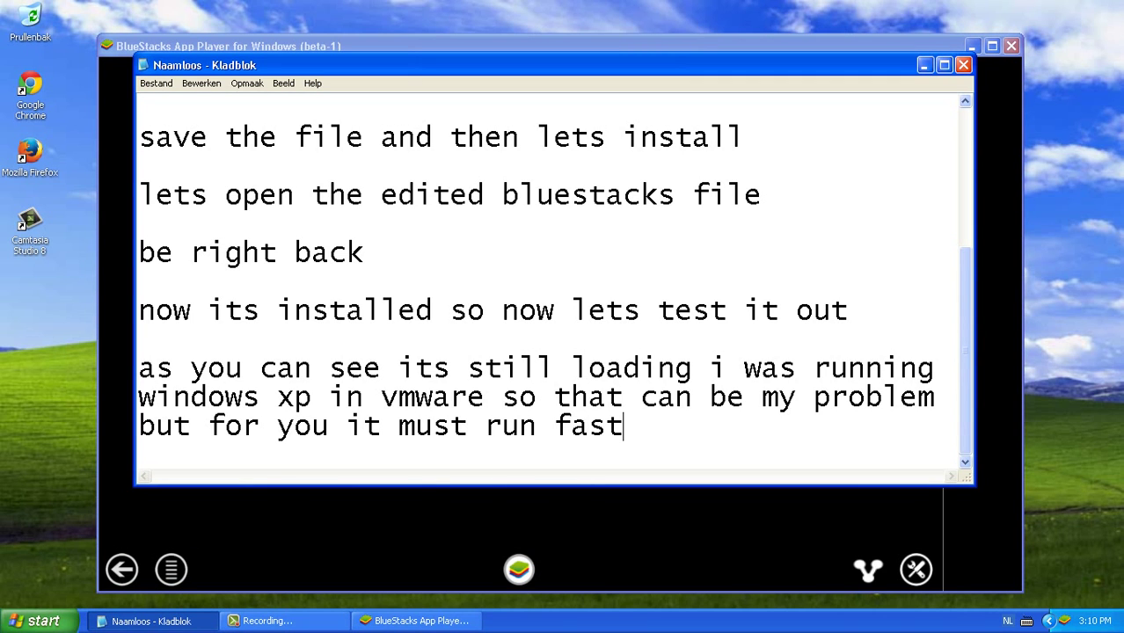
pyautogui.press('Return')
pyautogui.press('Return')
pyautogui.write('thanks fr')
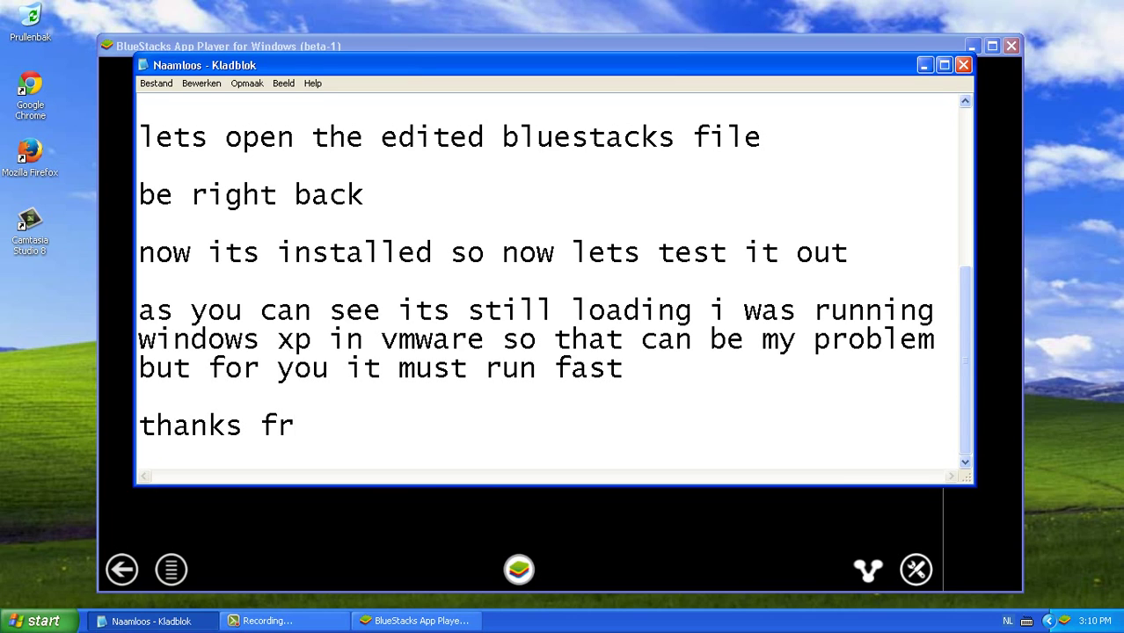
pyautogui.press('BackSpace')
pyautogui.write('or watching')
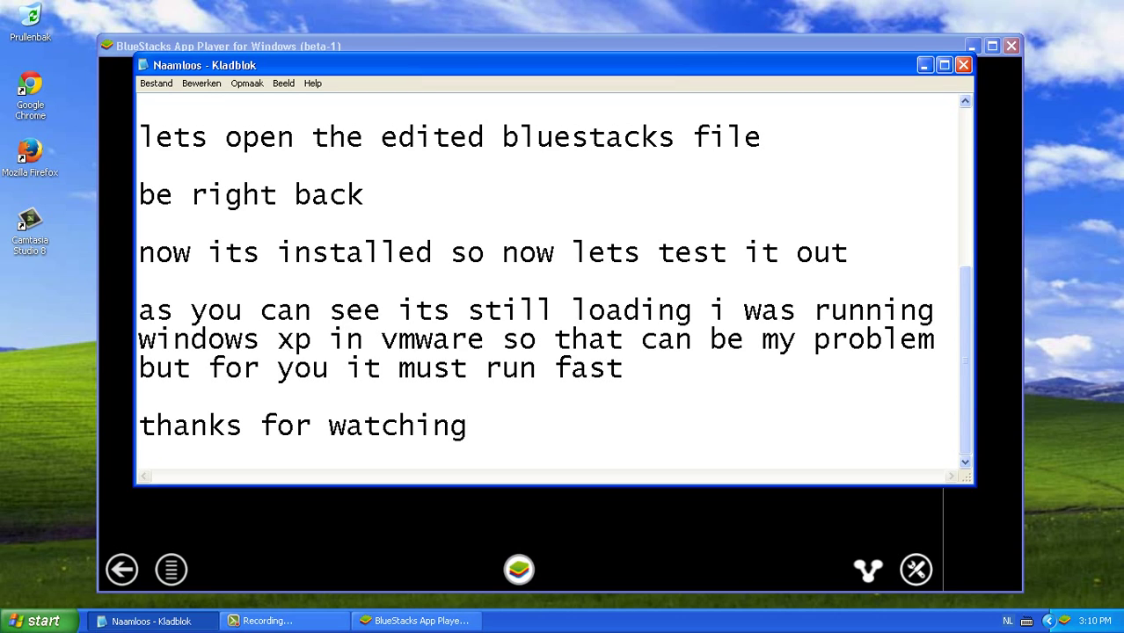
# - Add another paragraph to the note reading "like comment subscribe and please rate"
pyautogui.press('Return')
pyautogui.press('Return')
pyautogui.write('like')
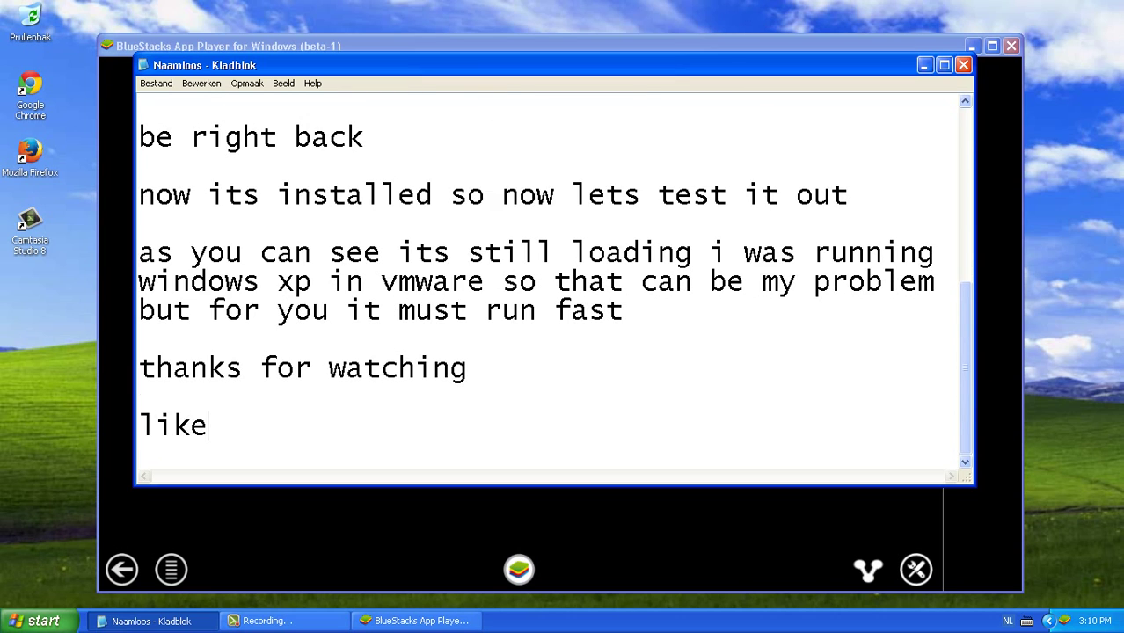
pyautogui.write(' commen')
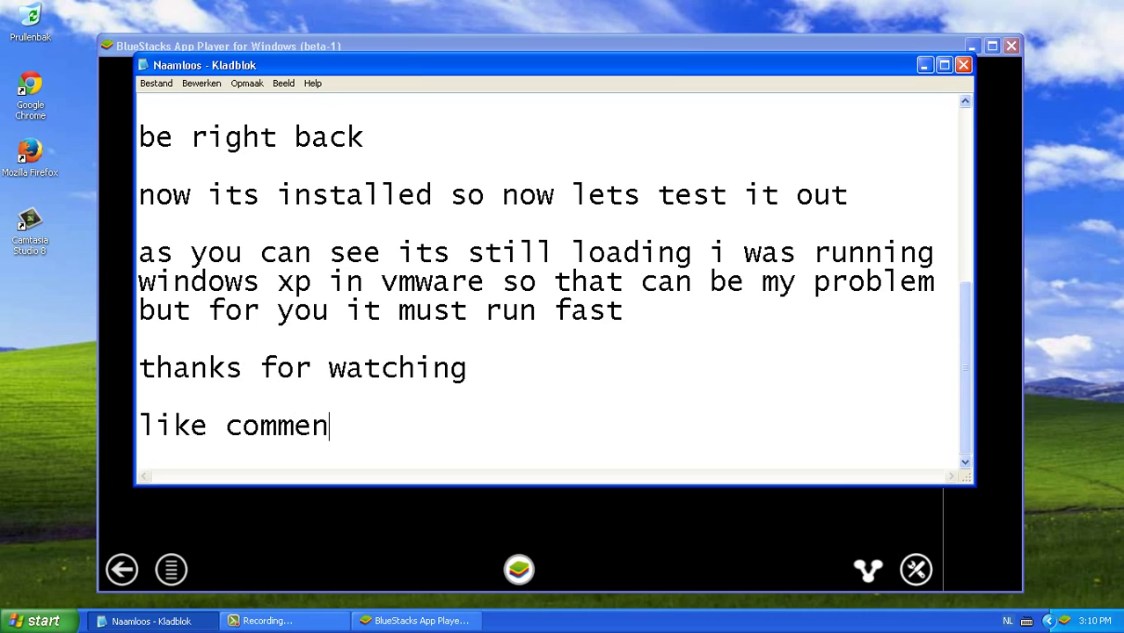
pyautogui.write('t sub')
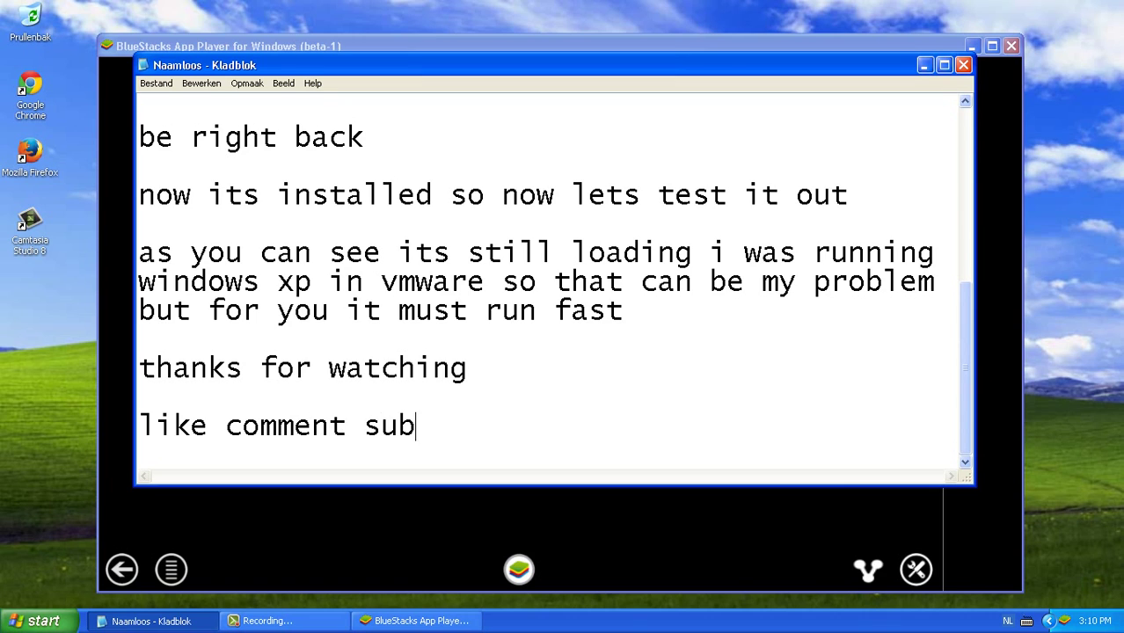
pyautogui.write('scribe ')
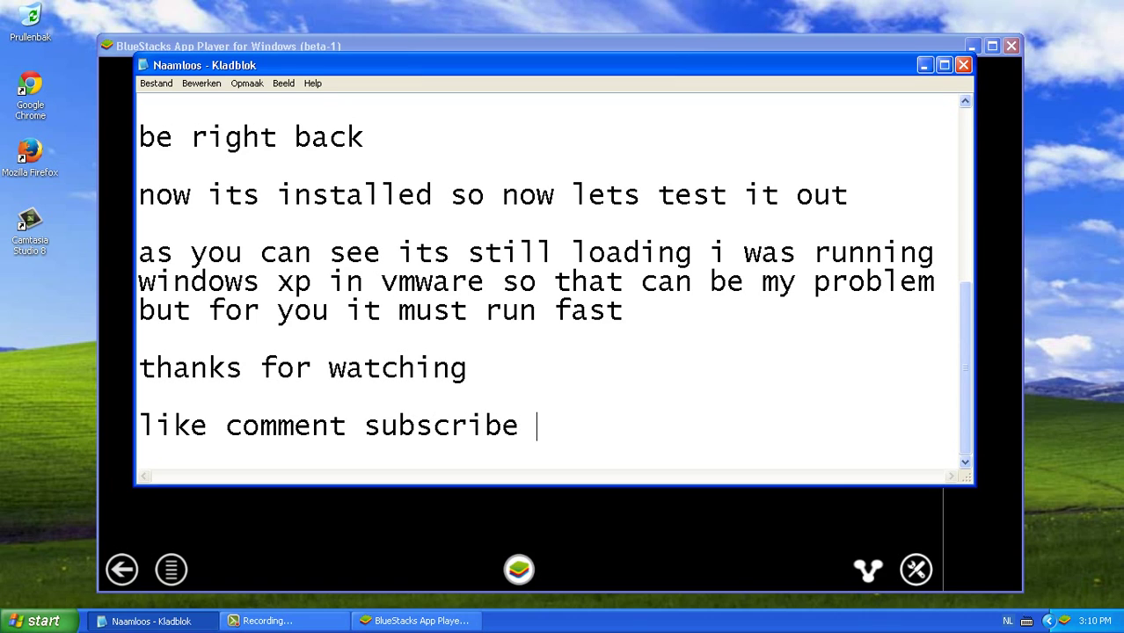
pyautogui.write('and p')
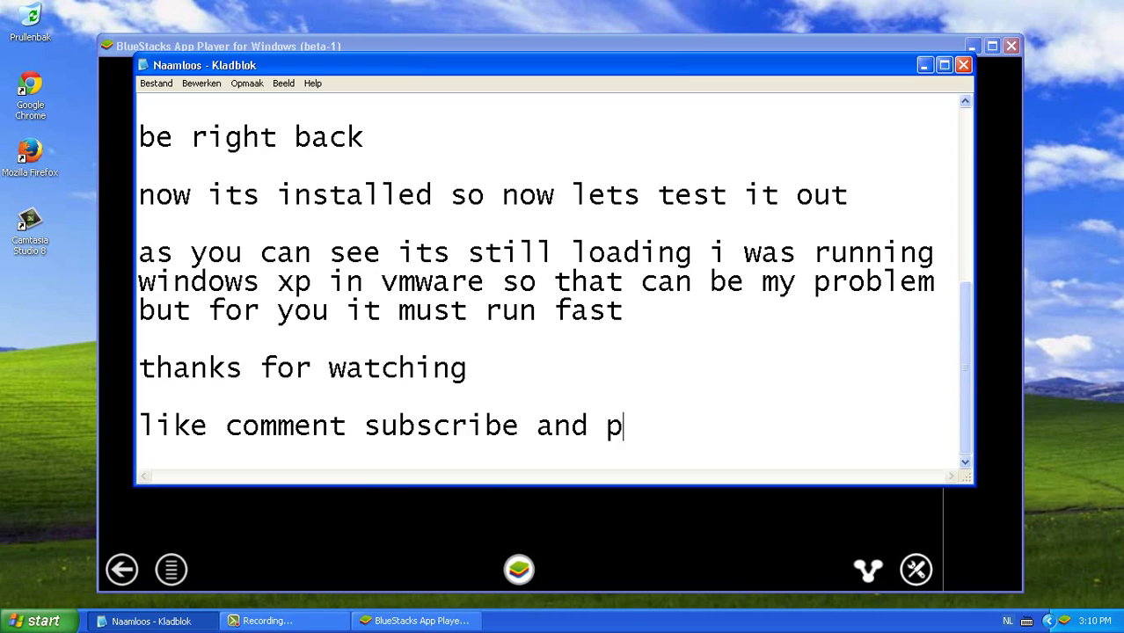
pyautogui.write('lease rate')
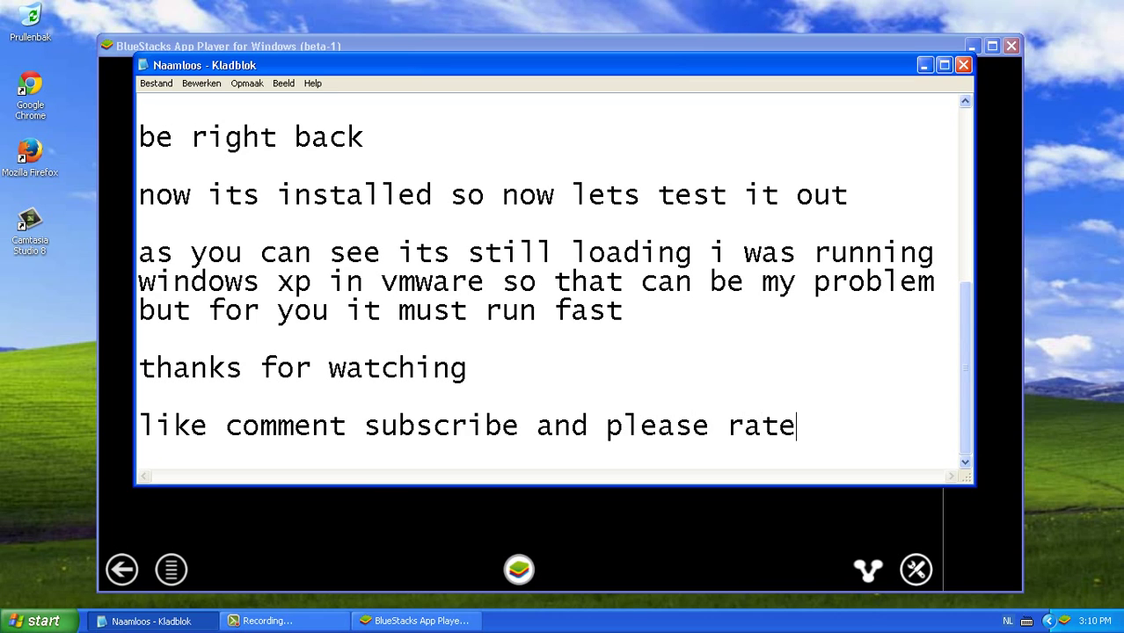
# - Add a closing line reading "see you i a new video bye" and close the note without saving it
pyautogui.press('Return')
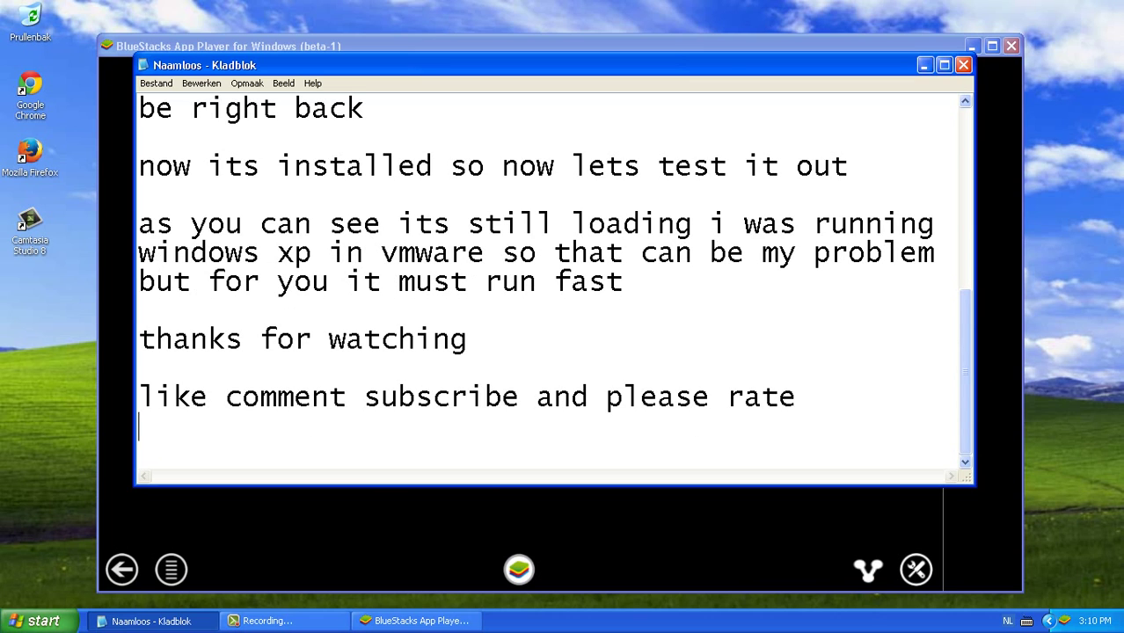
pyautogui.write('see you ')
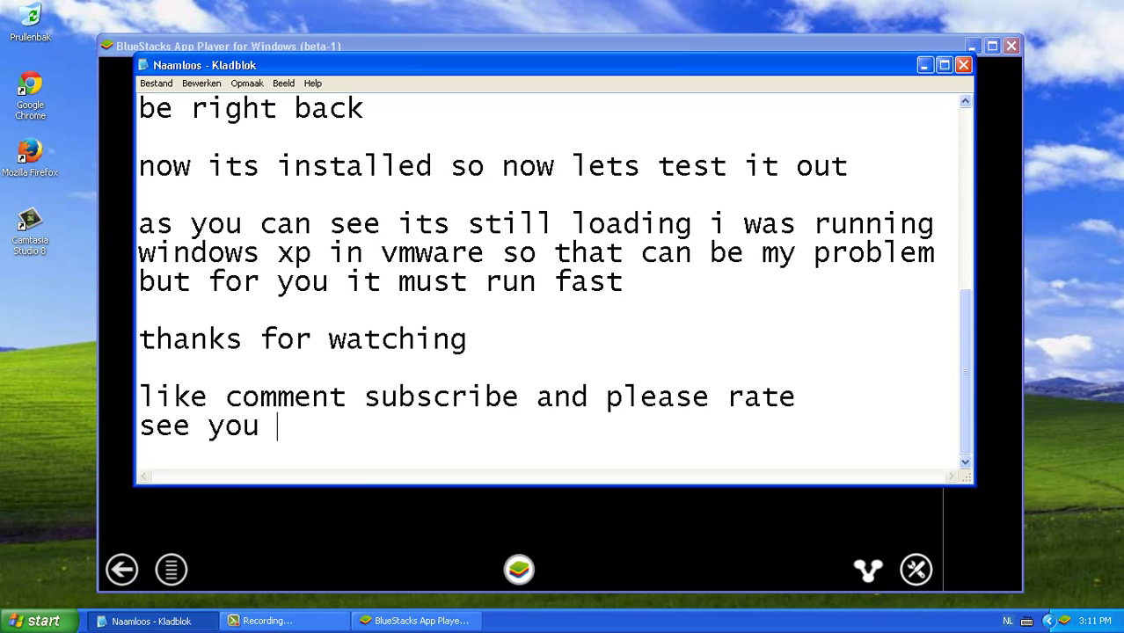
pyautogui.write('i a new')
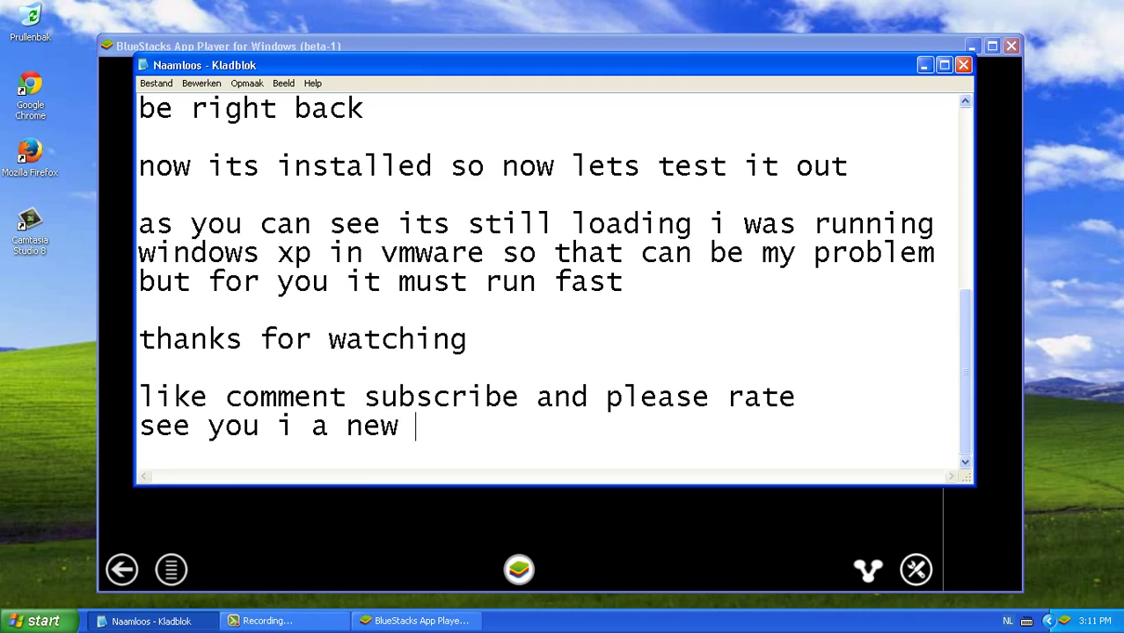
pyautogui.write(' video bye')
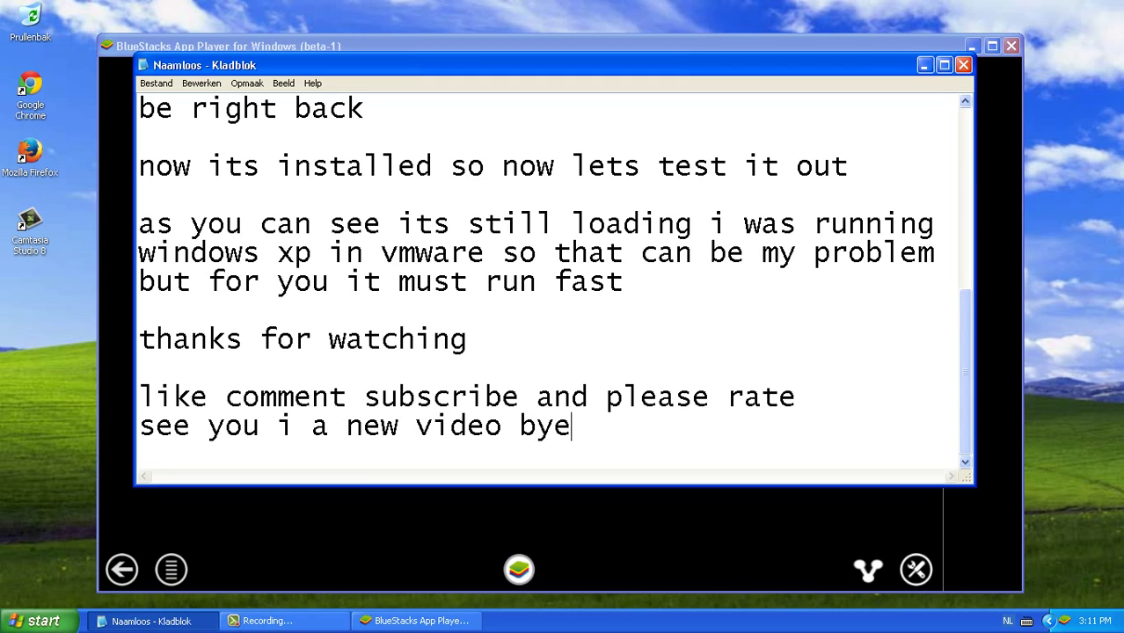
pyautogui.click(963, 65)
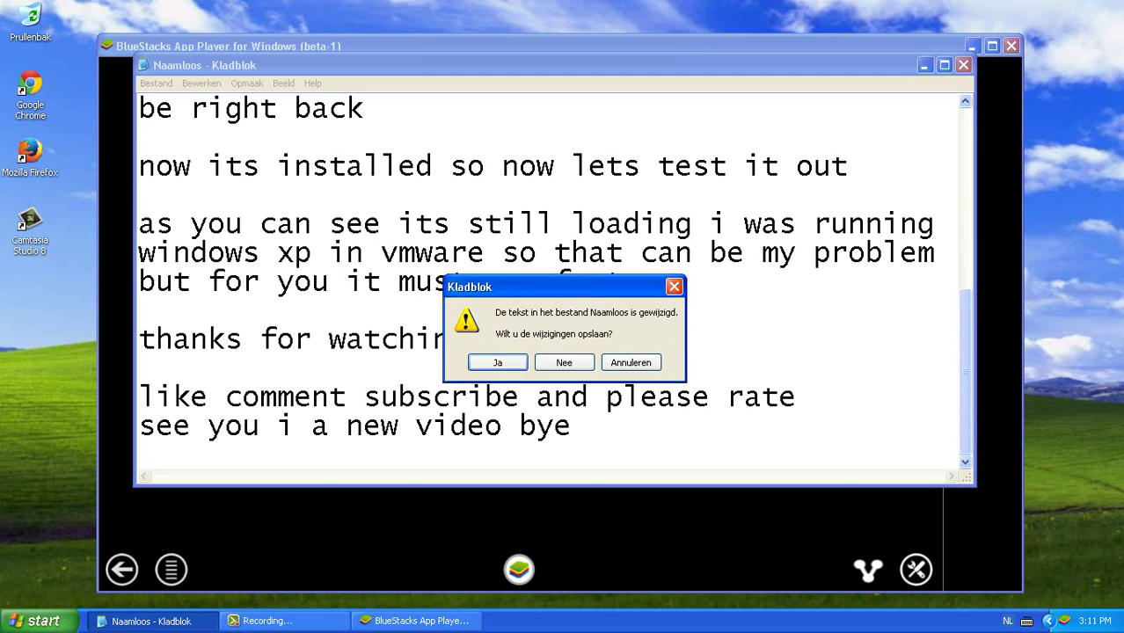
pyautogui.click(564, 362)
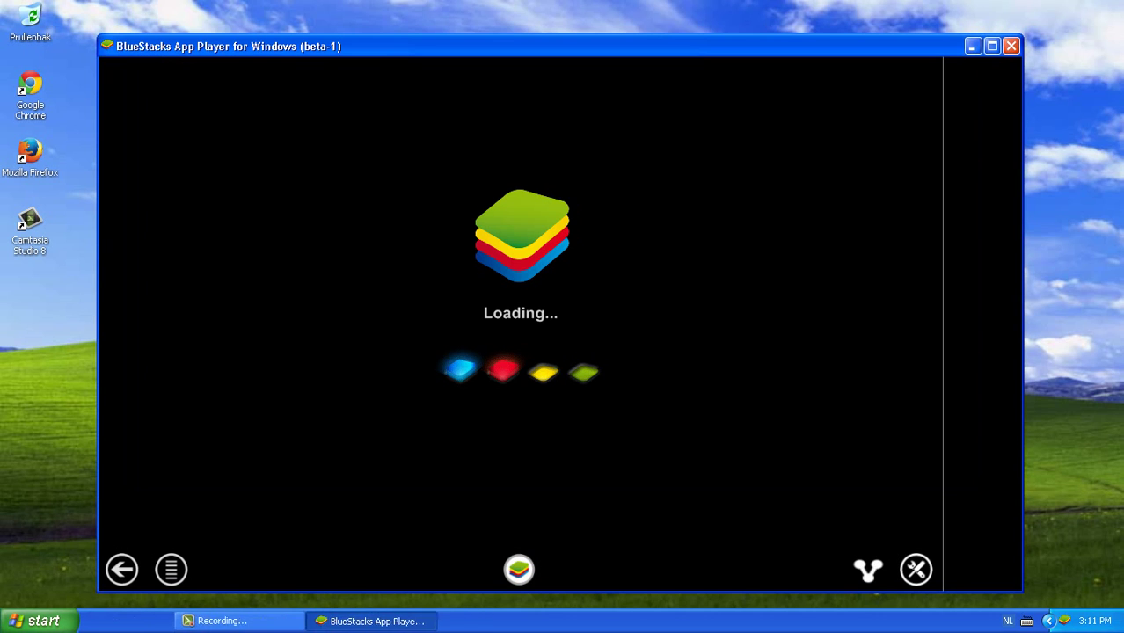